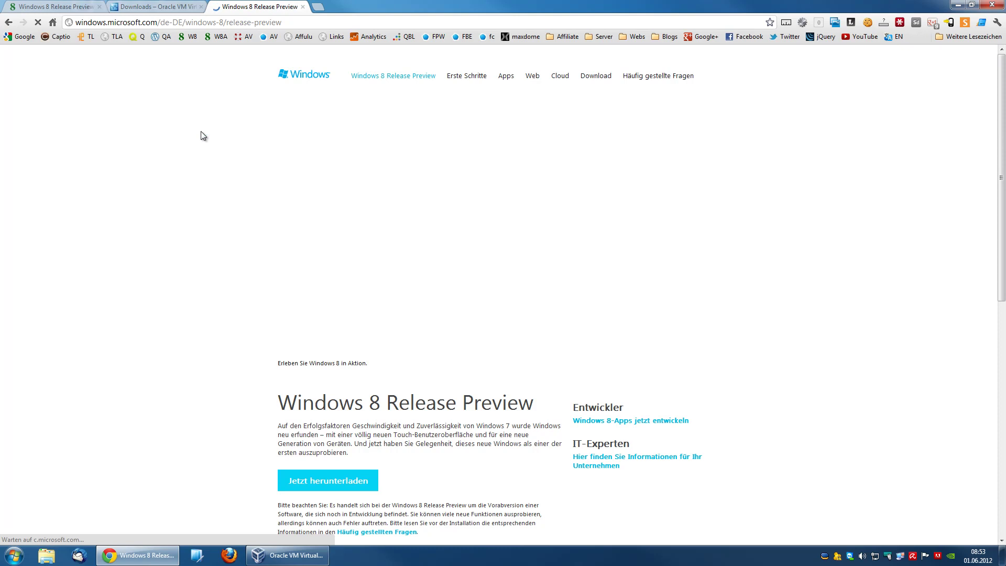
Step: Go to the Windows 8 ISO images page and expand Deutsch to show the 64-bit and 32-bit downloads
{"action": "left_click", "coordinate": [596, 76]}
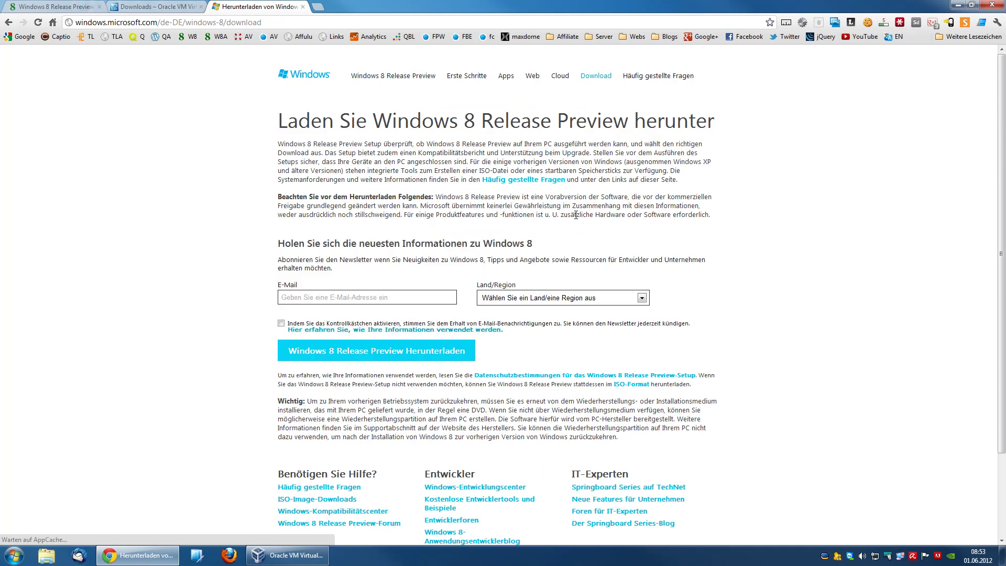
{"action": "scroll", "coordinate": [560, 213], "scroll_direction": "down", "scroll_amount": 1}
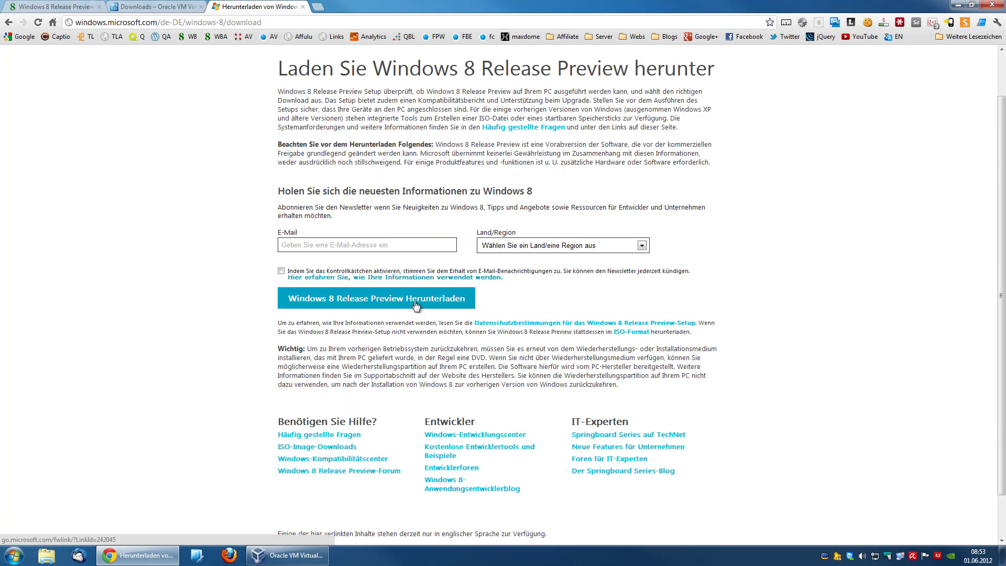
{"action": "left_click", "coordinate": [633, 333]}
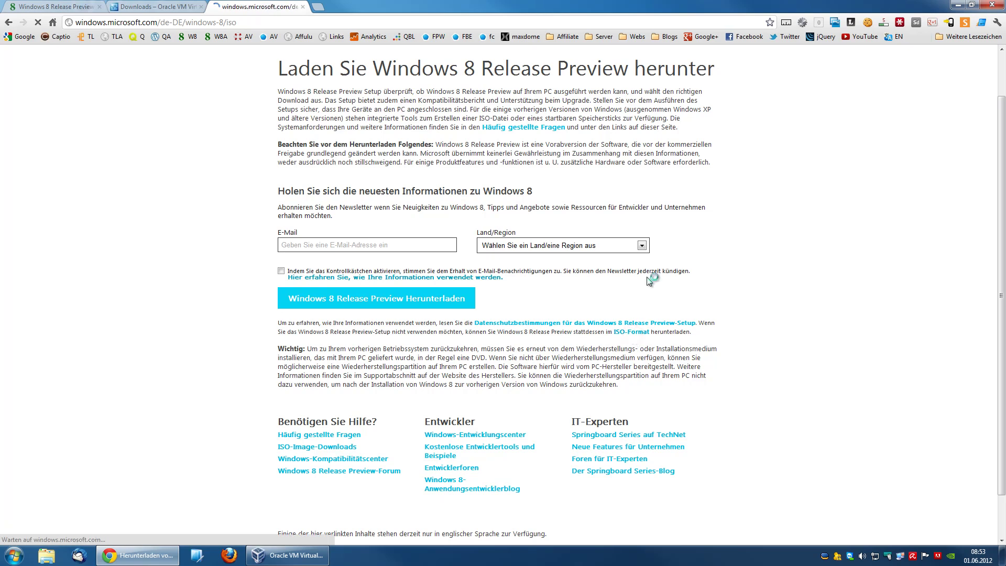
{"action": "scroll", "coordinate": [508, 219], "scroll_direction": "down", "scroll_amount": 3}
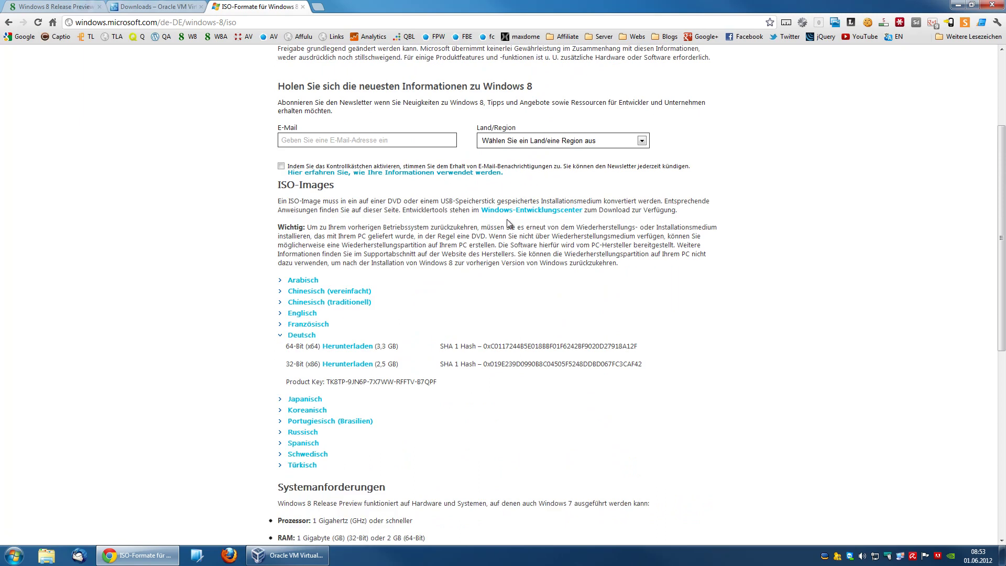
{"action": "scroll", "coordinate": [507, 224], "scroll_direction": "down", "scroll_amount": 1}
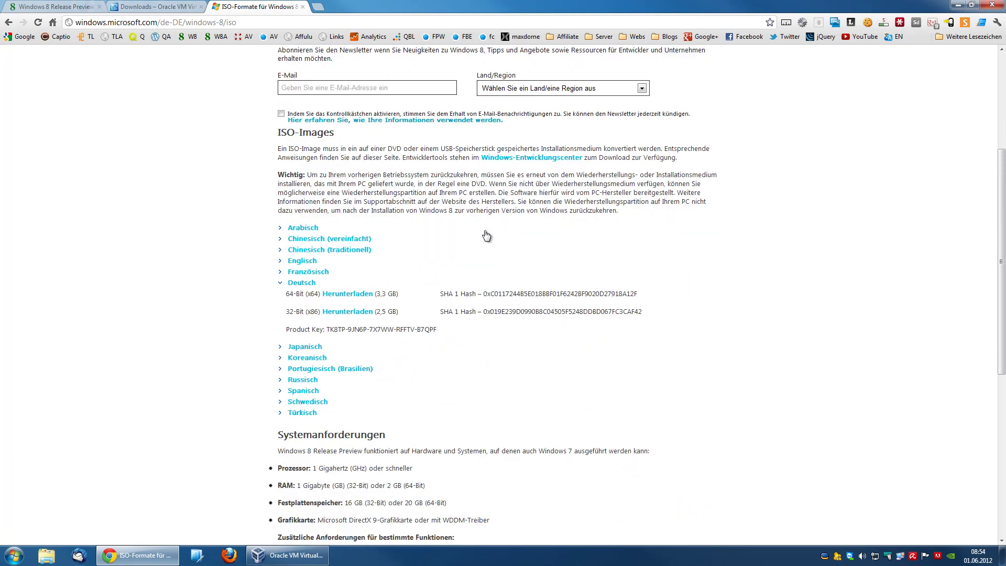
{"action": "left_click", "coordinate": [301, 284]}
{"action": "left_click", "coordinate": [301, 283]}
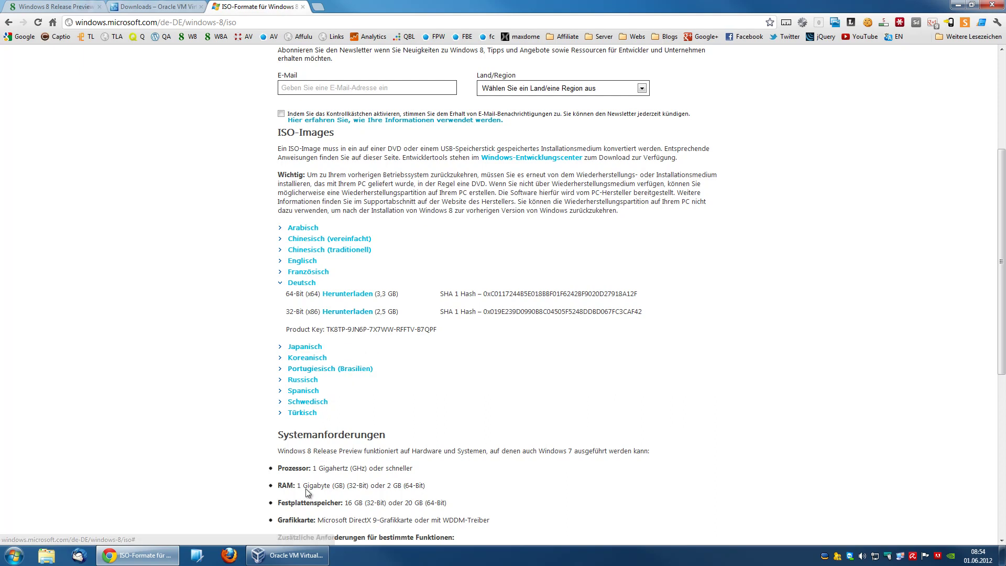
Step: Start a new VM named 'Windows 8 Release Preview' with Windows 8 as the guest version
{"action": "mouse_move", "coordinate": [291, 557]}
{"action": "left_click", "coordinate": [294, 507]}
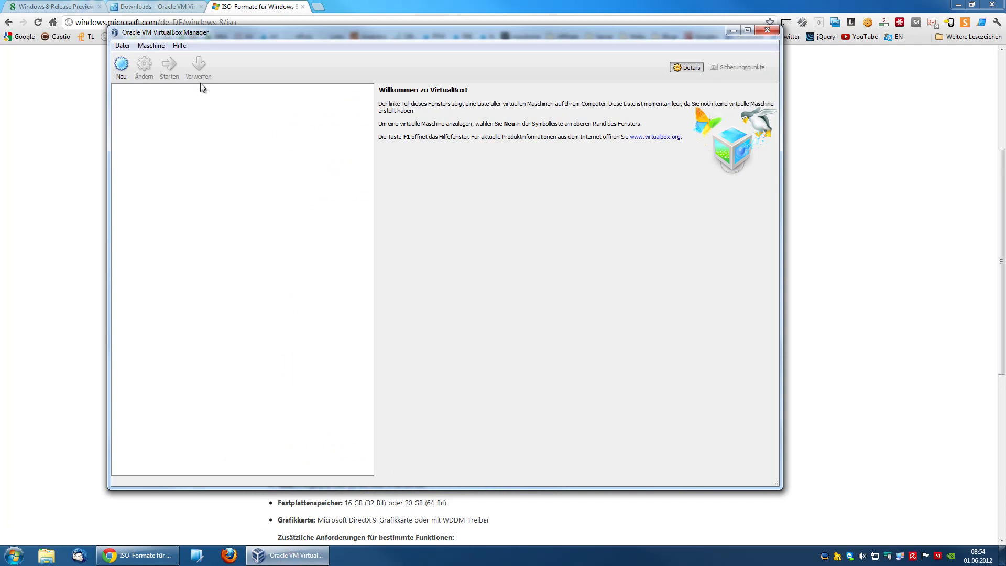
{"action": "left_click", "coordinate": [121, 69]}
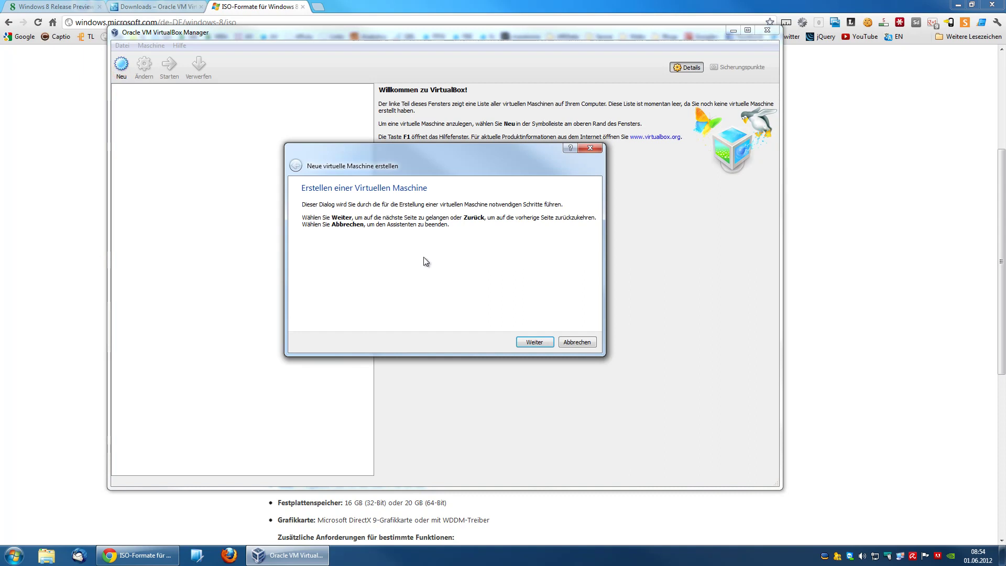
{"action": "left_click", "coordinate": [533, 343]}
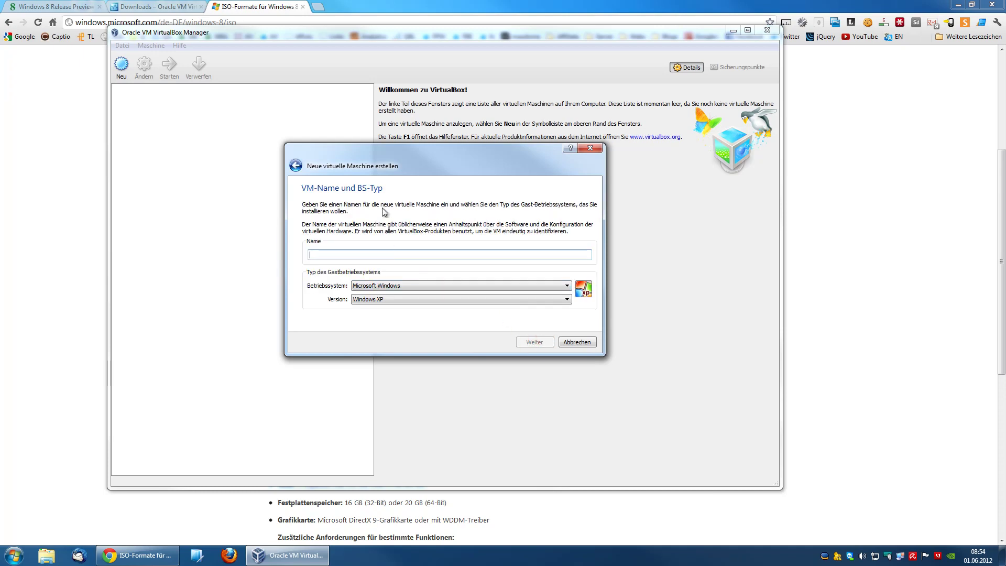
{"action": "type", "text": "Windows 8 Release Preview"}
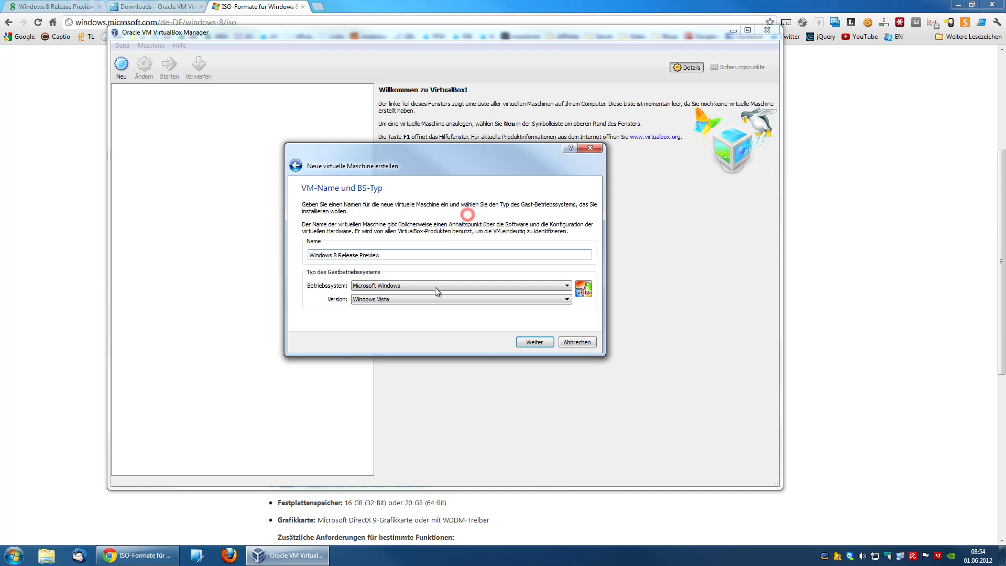
{"action": "left_click", "coordinate": [381, 302]}
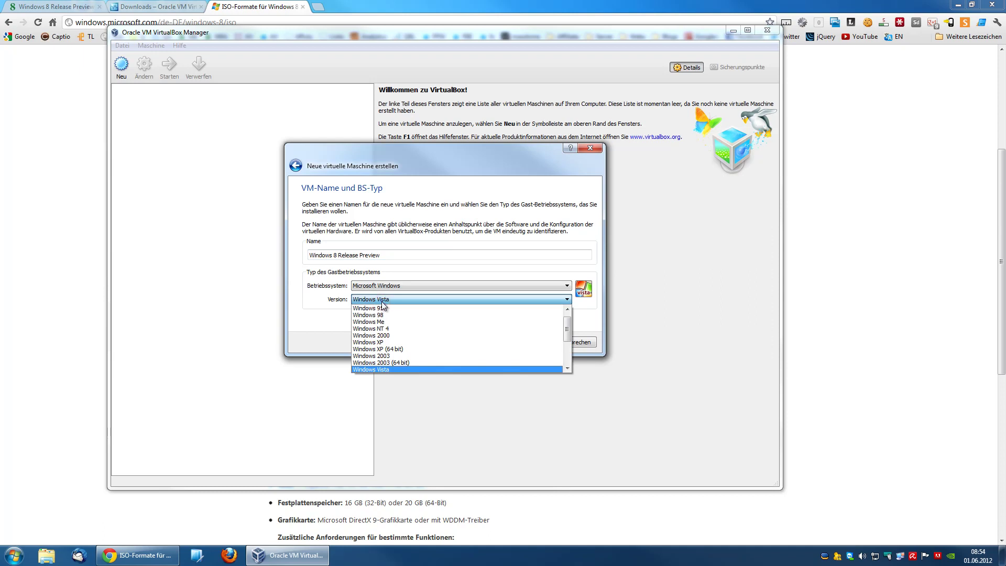
{"action": "scroll", "coordinate": [395, 322], "scroll_direction": "down", "scroll_amount": 3}
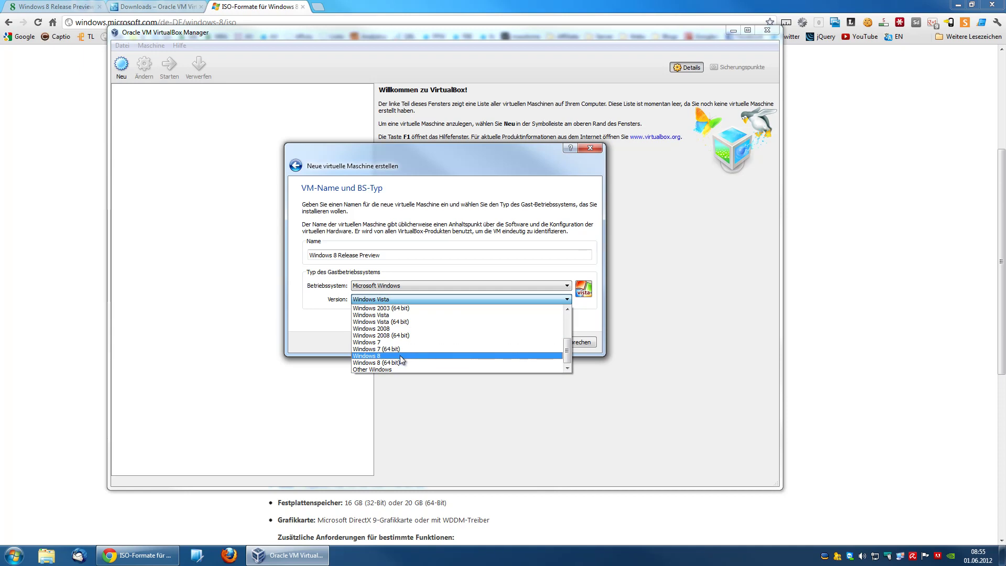
{"action": "left_click", "coordinate": [400, 355]}
Step: Raise the VM's memory from 1024 MB to 1575 MB and continue to the hard disk step
{"action": "left_click", "coordinate": [529, 343]}
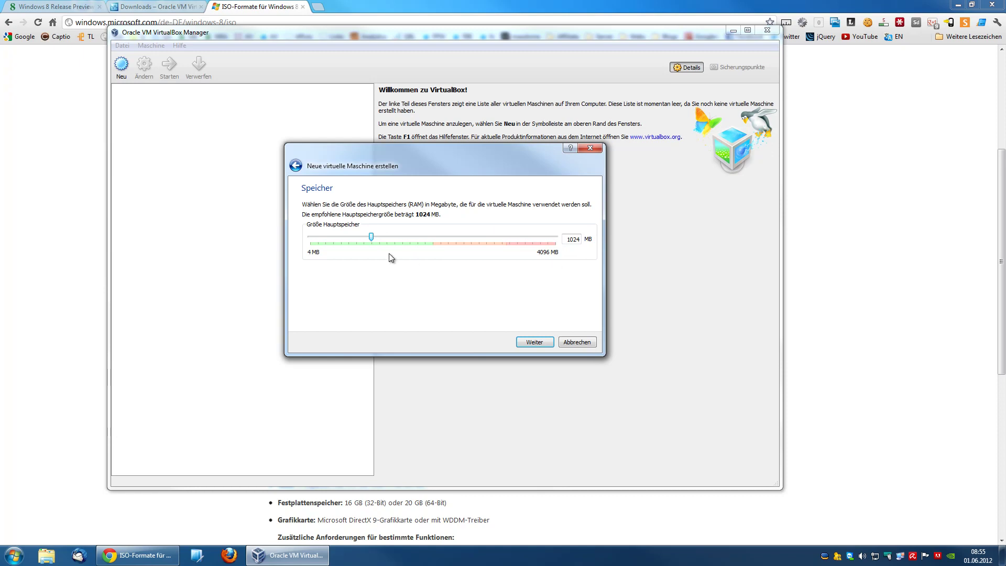
{"action": "left_click_drag", "start_coordinate": [372, 237], "coordinate": [404, 236]}
{"action": "left_click", "coordinate": [529, 344]}
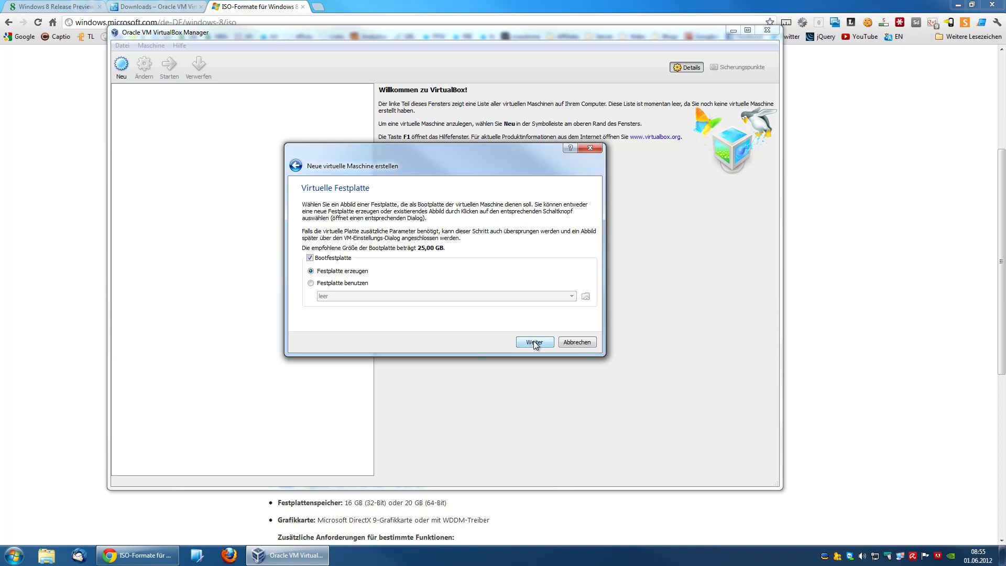
Step: Create a new dynamically allocated 25 GB VDI boot disk and finish creating the machine
{"action": "left_click", "coordinate": [534, 341]}
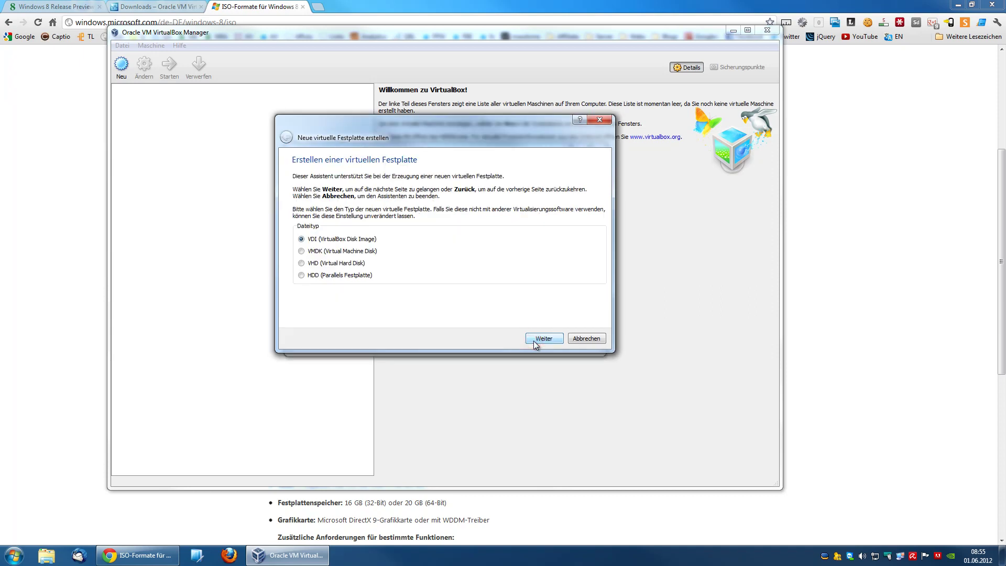
{"action": "left_click", "coordinate": [534, 340]}
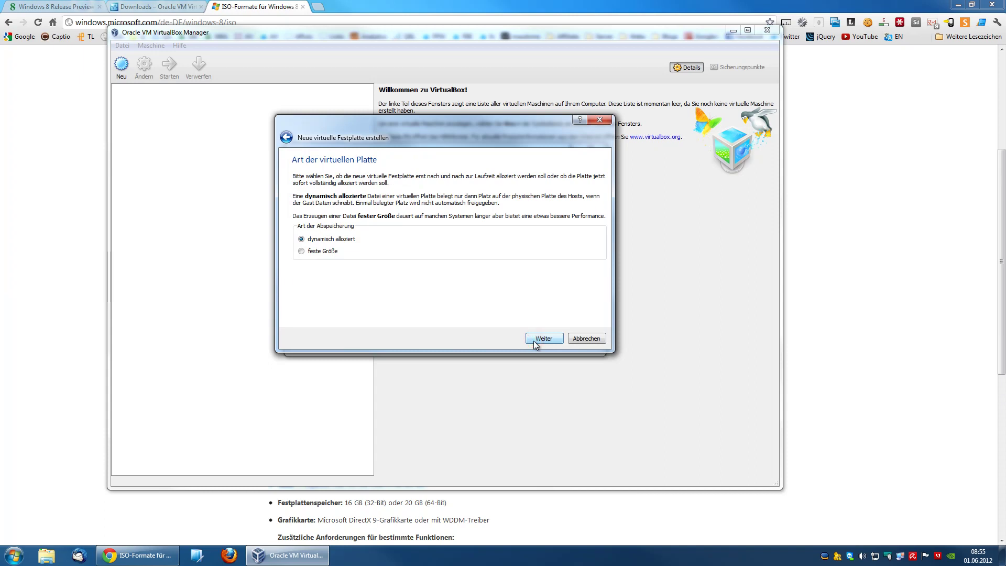
{"action": "left_click", "coordinate": [533, 341]}
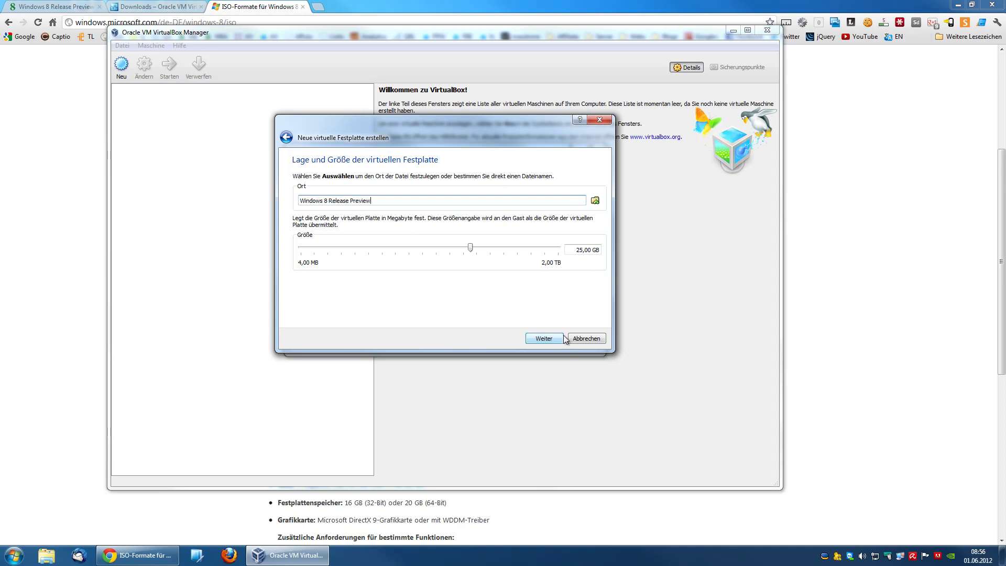
{"action": "left_click", "coordinate": [545, 338]}
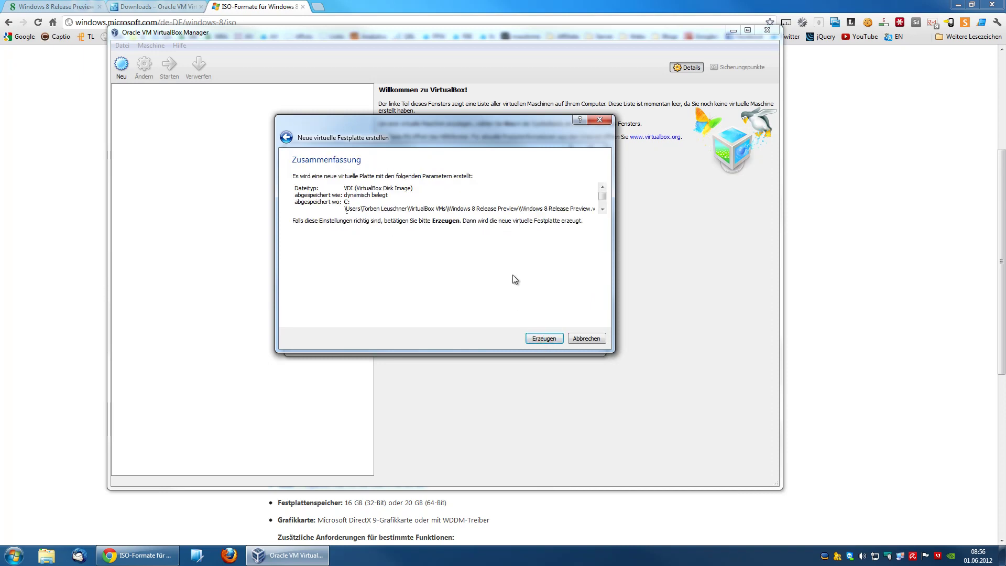
{"action": "left_click", "coordinate": [549, 339]}
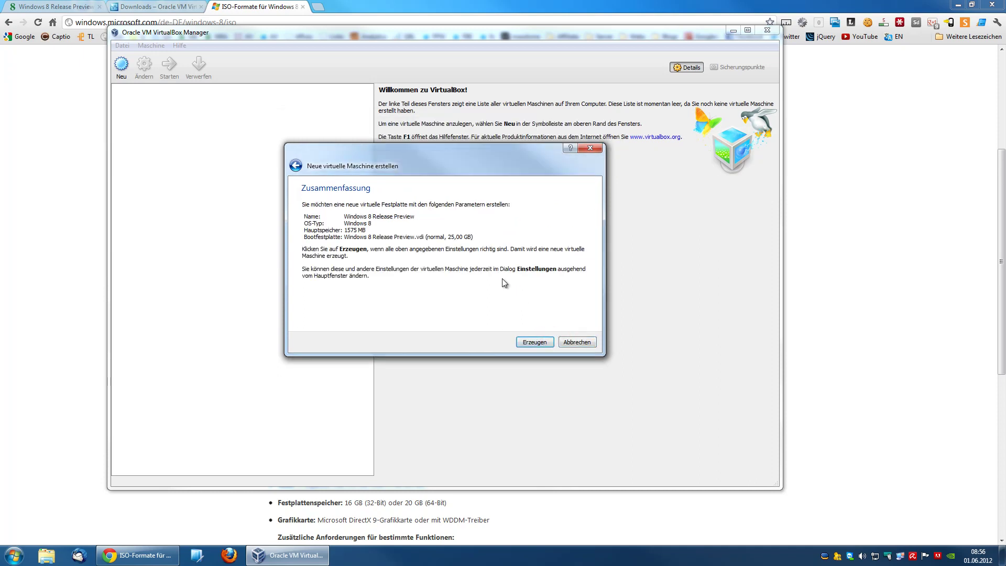
{"action": "left_click", "coordinate": [531, 343]}
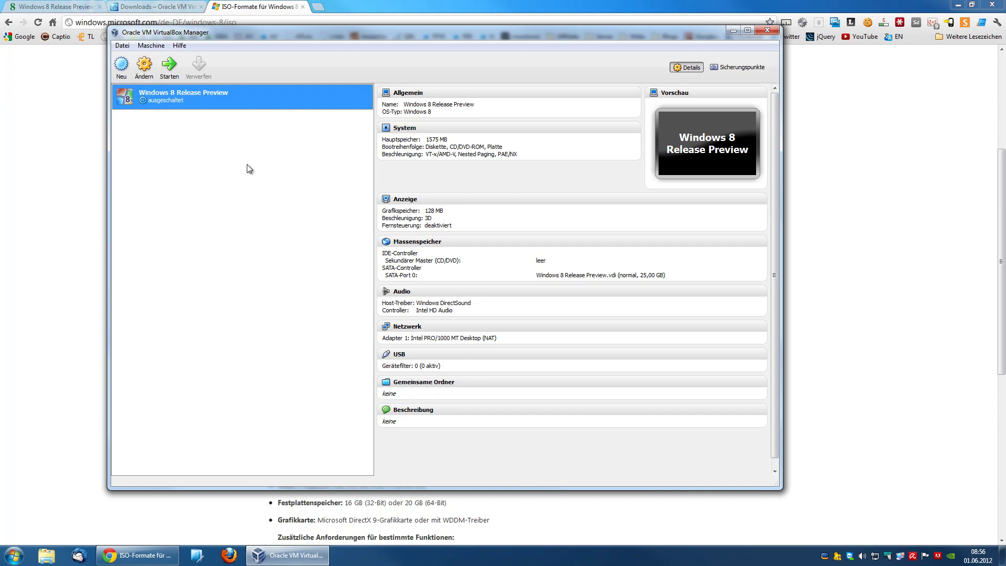
Step: Start the Windows 8 Release Preview machine to bring up its first-start wizard
{"action": "left_click", "coordinate": [175, 65]}
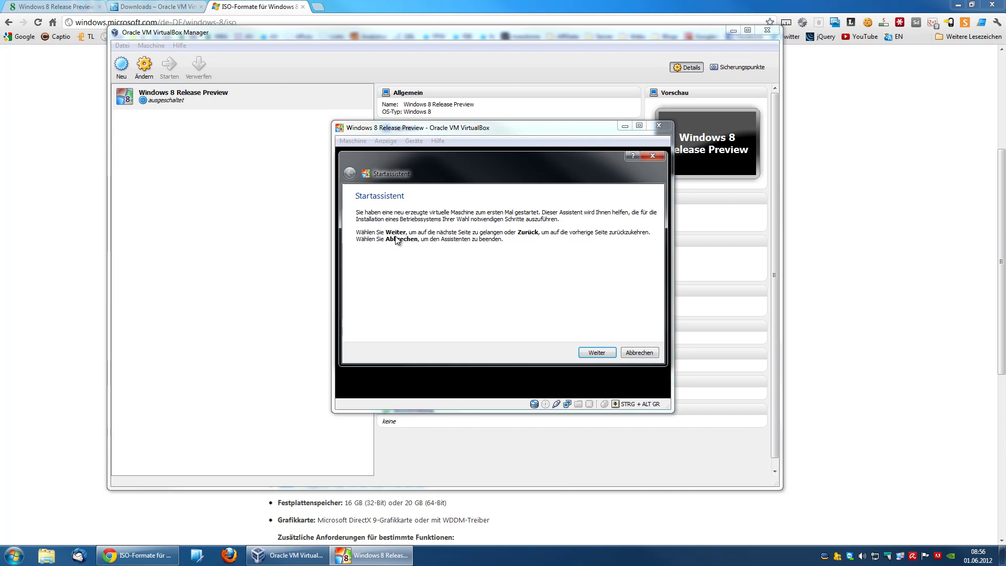
Step: Choose Windows8-ReleasePreview-32bit-German.iso from Downloads as the boot medium and boot the VM
{"action": "left_click", "coordinate": [584, 355]}
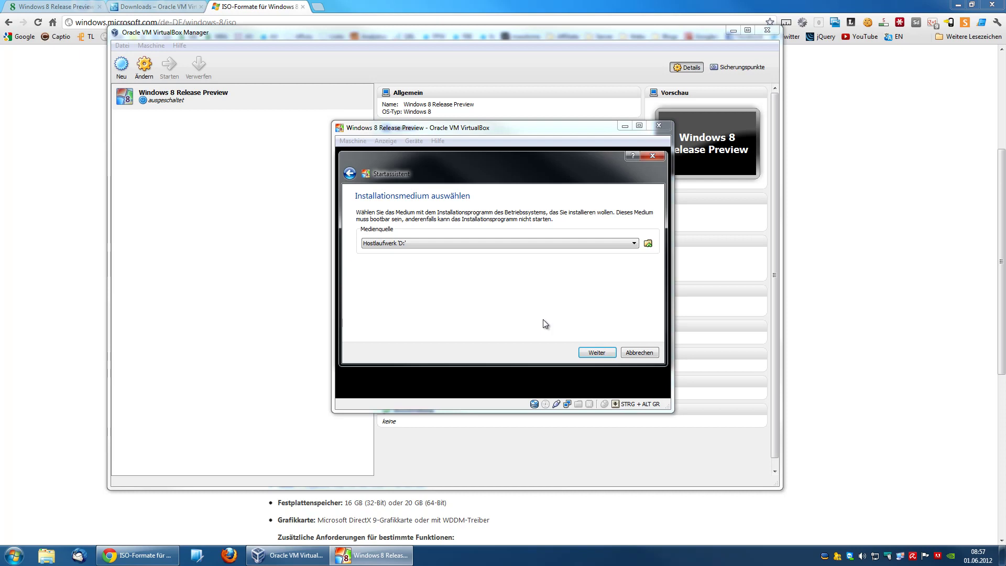
{"action": "left_click", "coordinate": [650, 243]}
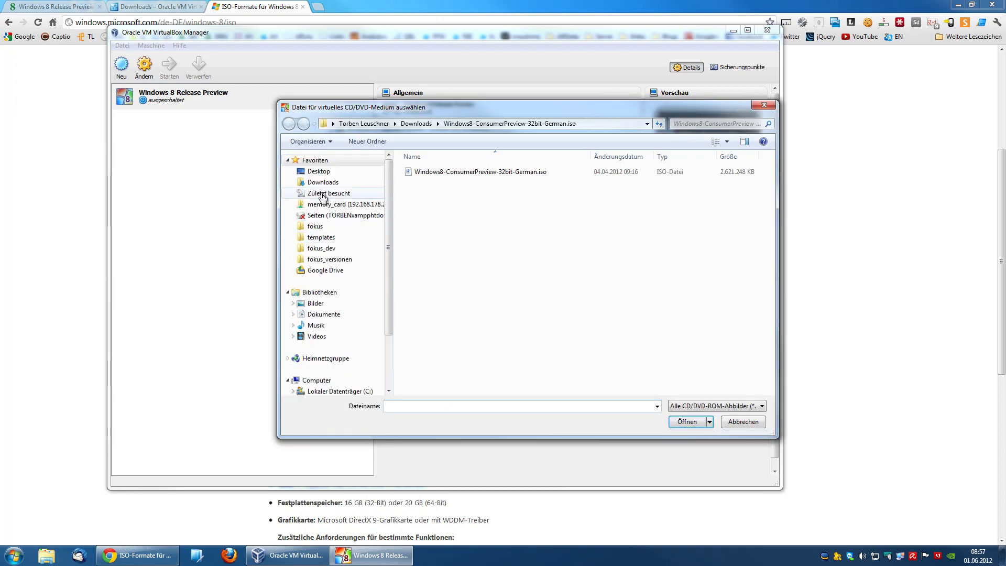
{"action": "left_click", "coordinate": [318, 183]}
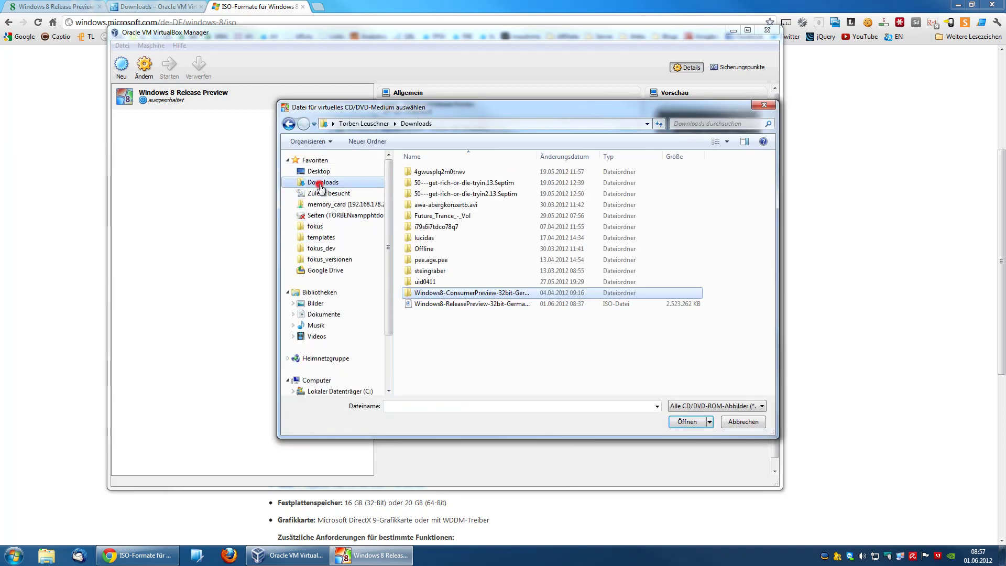
{"action": "left_click", "coordinate": [490, 305]}
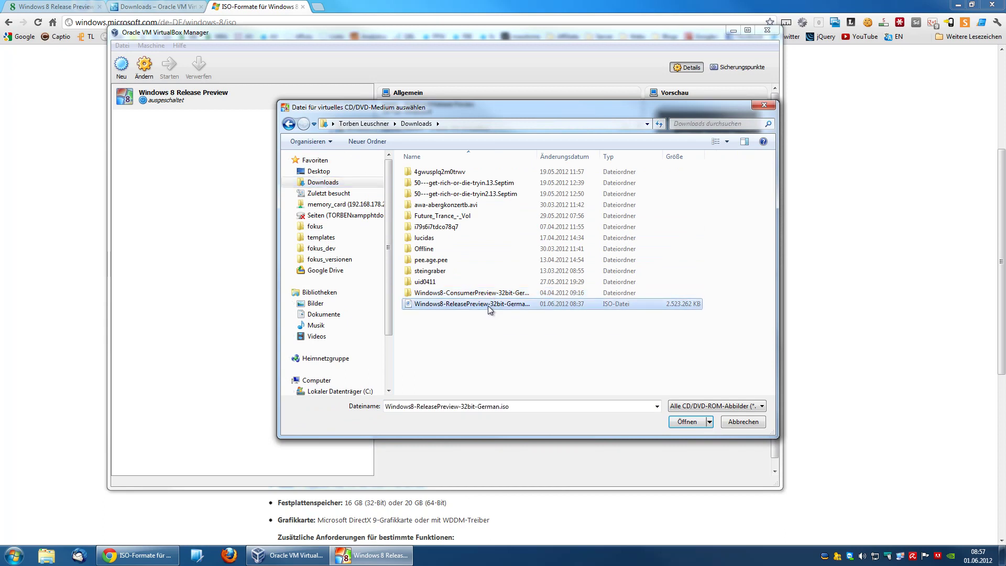
{"action": "double_click", "coordinate": [488, 306]}
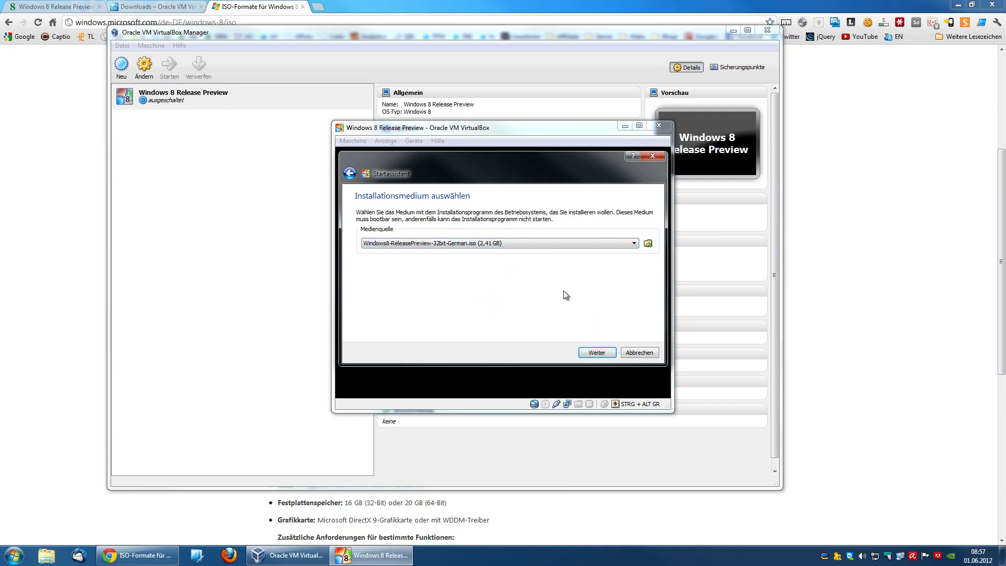
{"action": "left_click", "coordinate": [590, 353]}
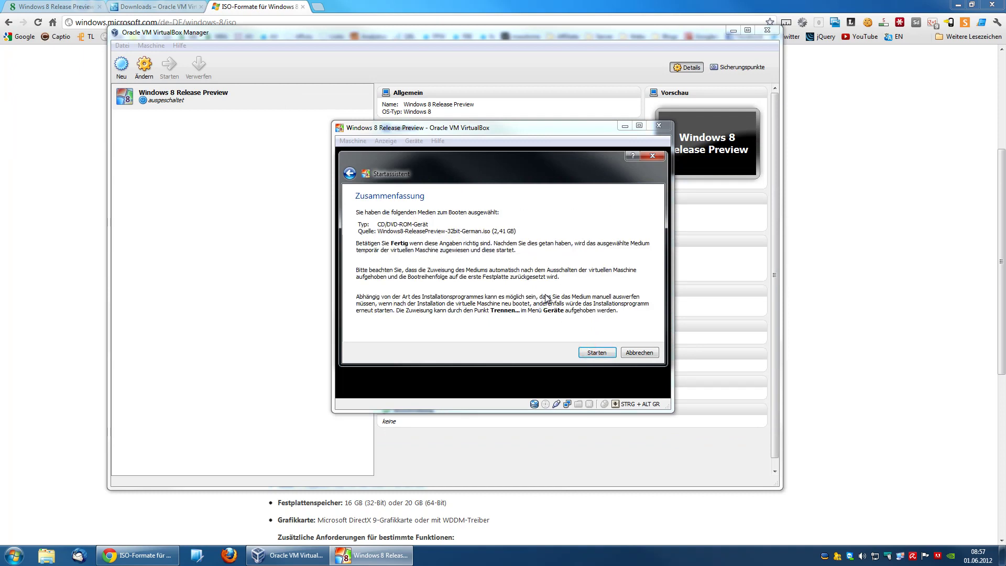
{"action": "left_click", "coordinate": [594, 354]}
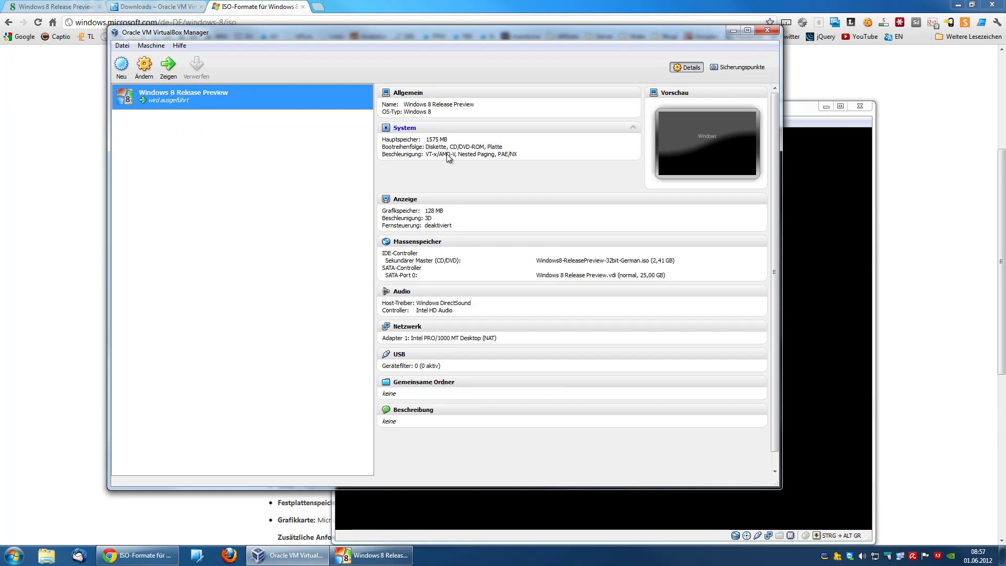
Step: Bring the running VM window forward, move it up and left, and enlarge it
{"action": "mouse_move", "coordinate": [370, 559]}
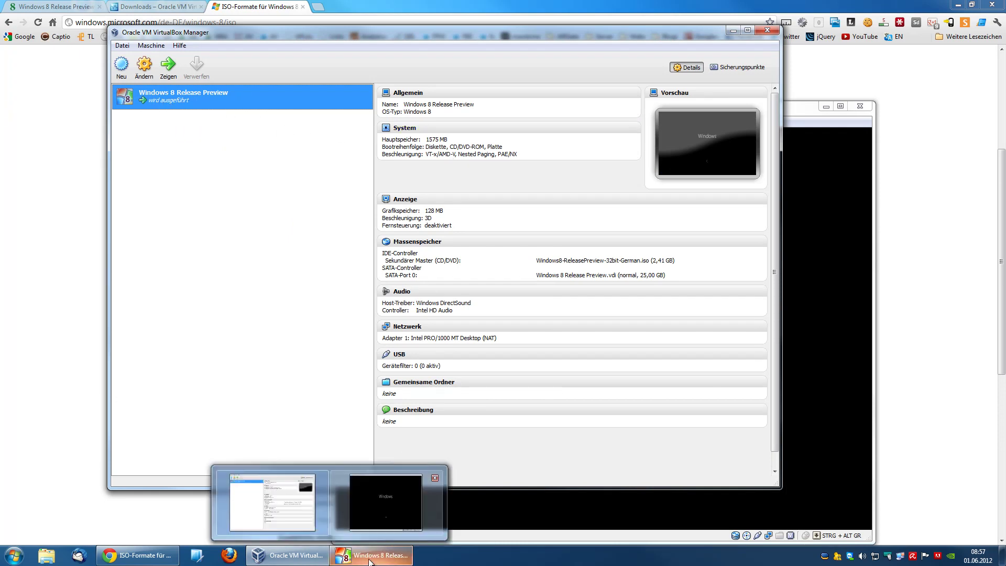
{"action": "left_click", "coordinate": [393, 506]}
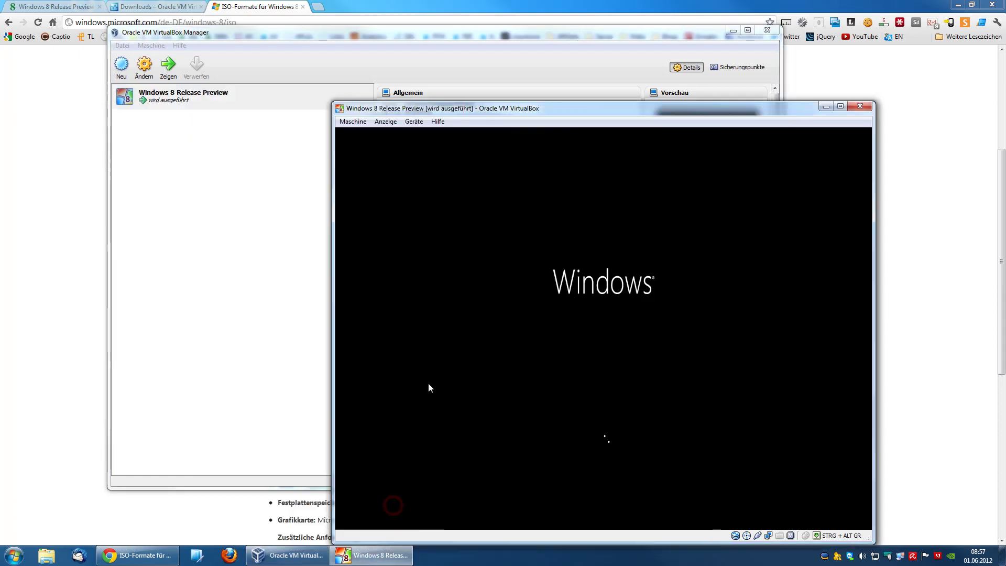
{"action": "left_click_drag", "start_coordinate": [478, 109], "coordinate": [335, 51]}
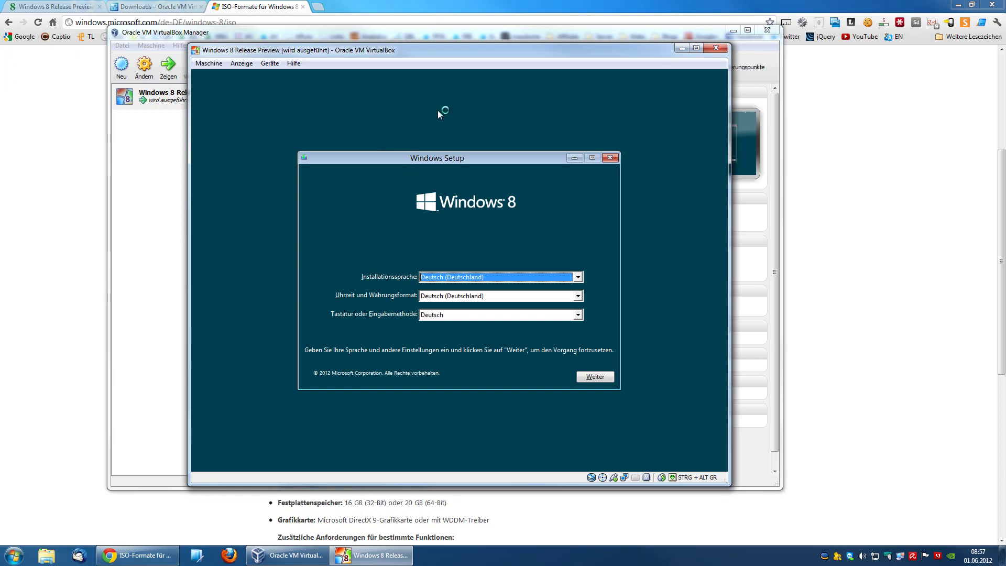
{"action": "left_click_drag", "start_coordinate": [469, 55], "coordinate": [412, 34]}
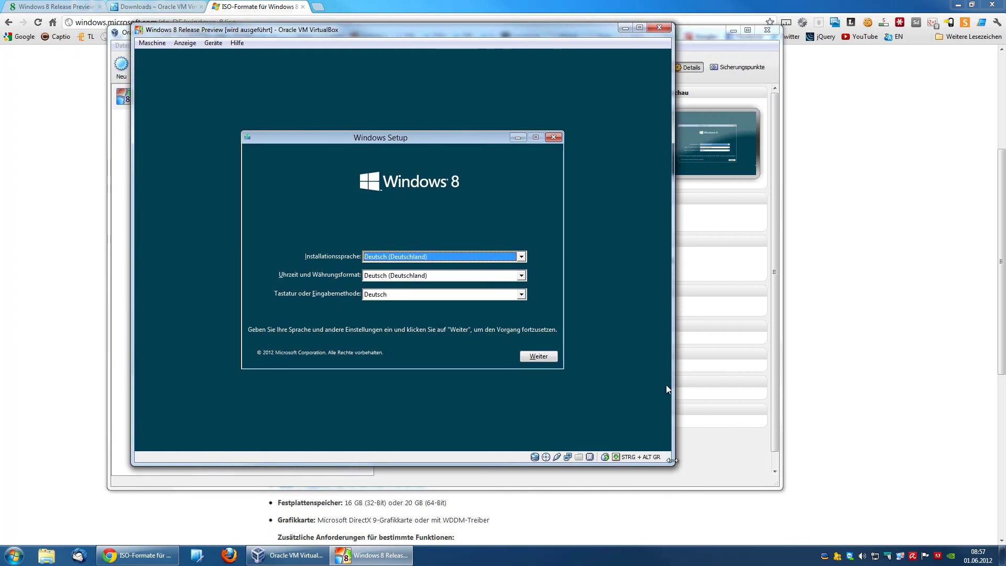
{"action": "left_click_drag", "start_coordinate": [671, 459], "coordinate": [832, 509]}
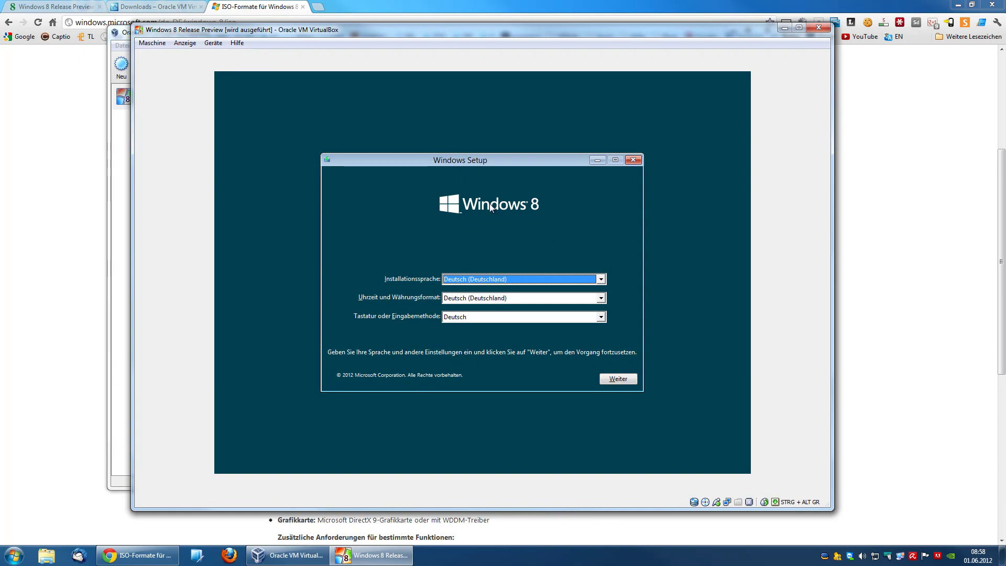
Step: Accept the German language settings, begin the Windows installation, and switch to the ISO download page
{"action": "left_click", "coordinate": [628, 378]}
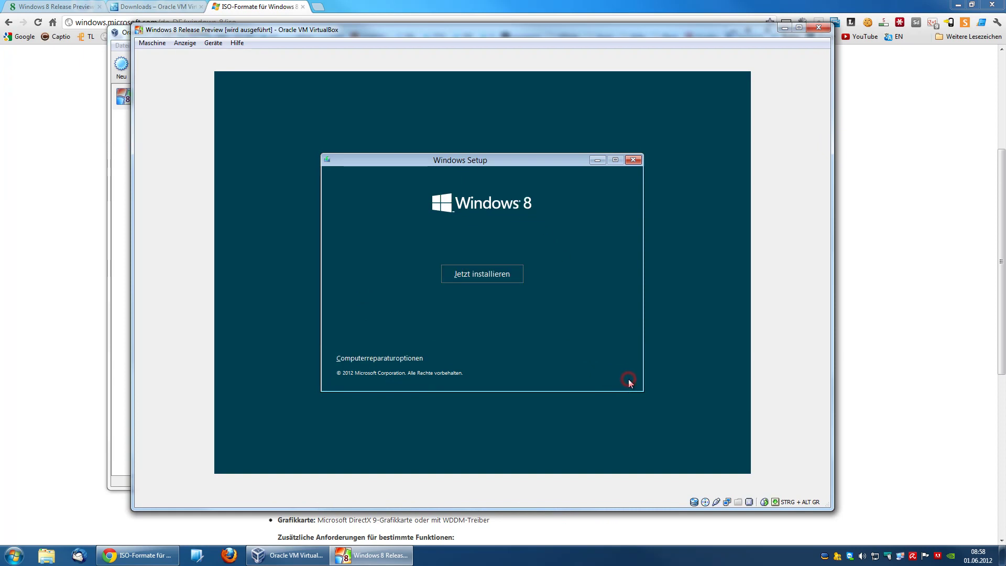
{"action": "left_click", "coordinate": [499, 275]}
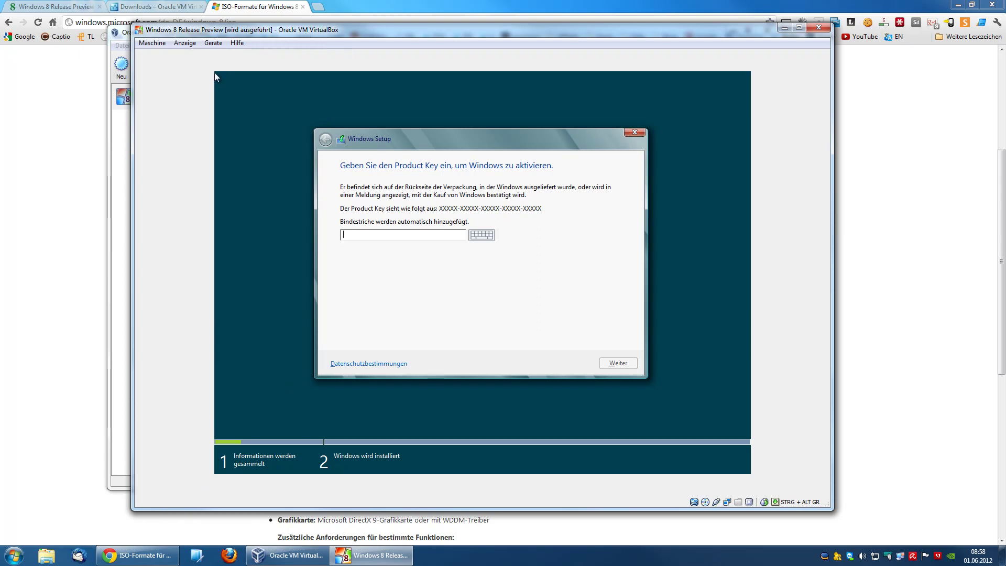
{"action": "left_click", "coordinate": [157, 554]}
{"action": "left_click", "coordinate": [364, 556]}
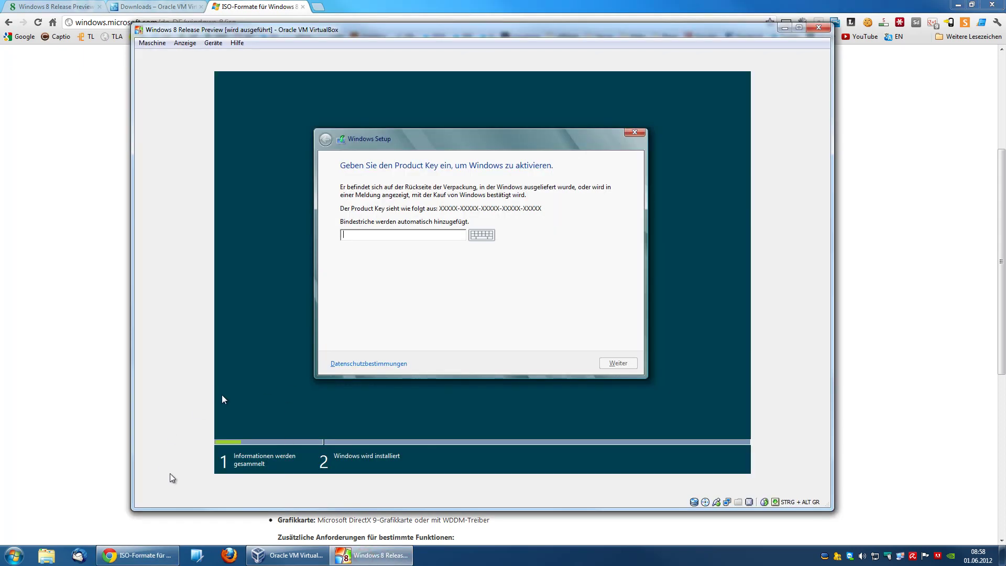
{"action": "left_click", "coordinate": [157, 555]}
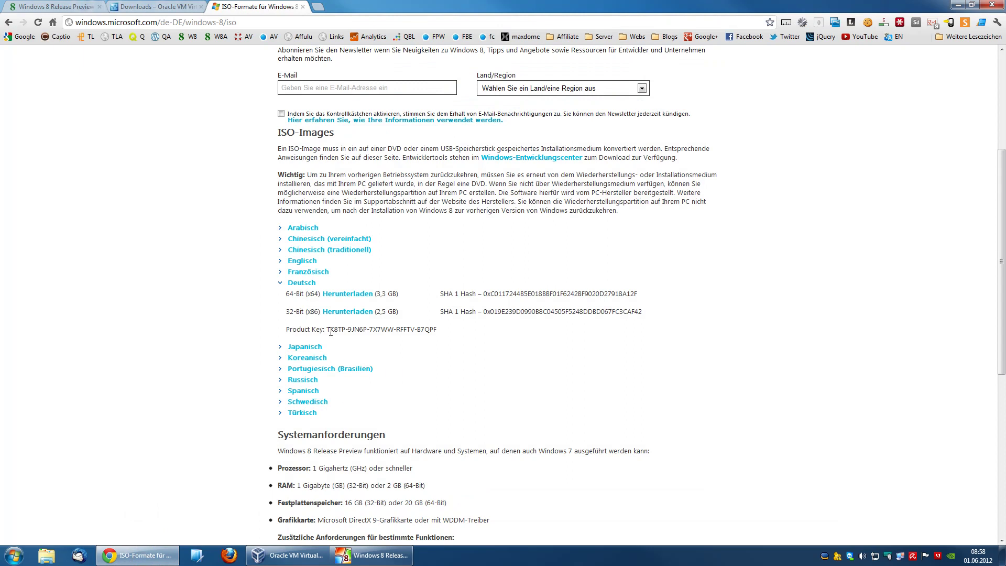
Step: Copy the German product key from the ISO page and try pasting it into Setup's key field
{"action": "left_click_drag", "start_coordinate": [328, 329], "coordinate": [440, 331]}
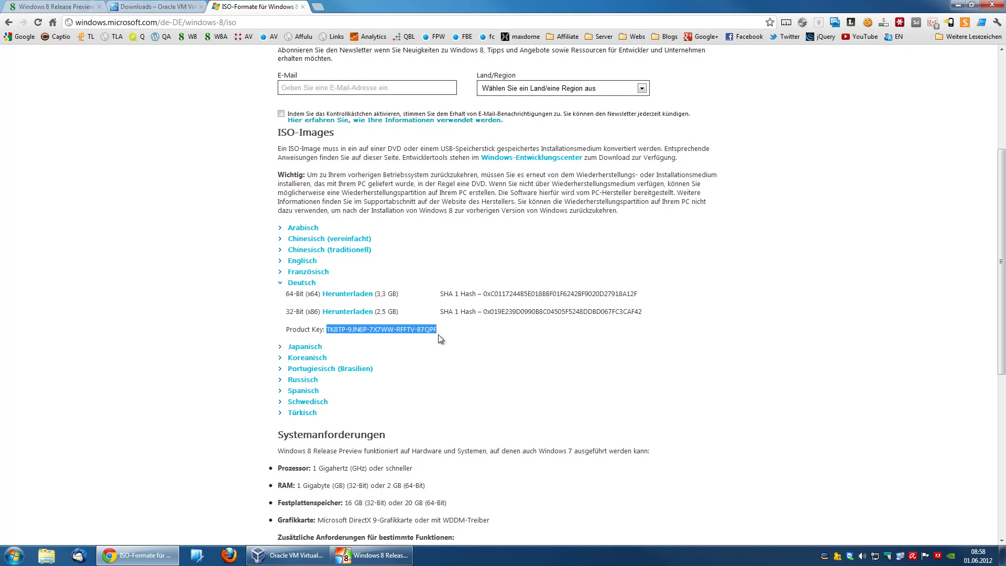
{"action": "right_click", "coordinate": [419, 330]}
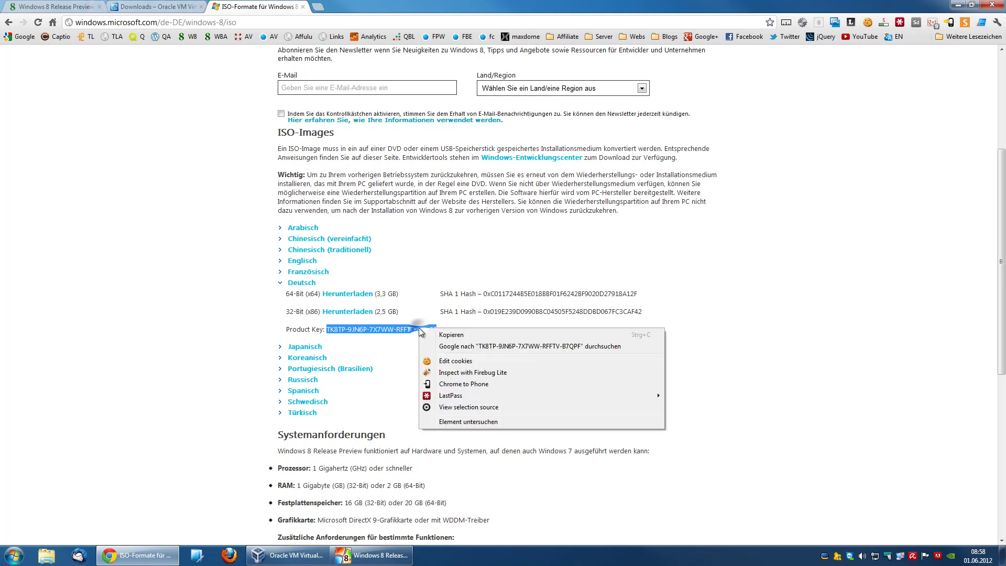
{"action": "left_click", "coordinate": [445, 335]}
{"action": "left_click", "coordinate": [373, 555]}
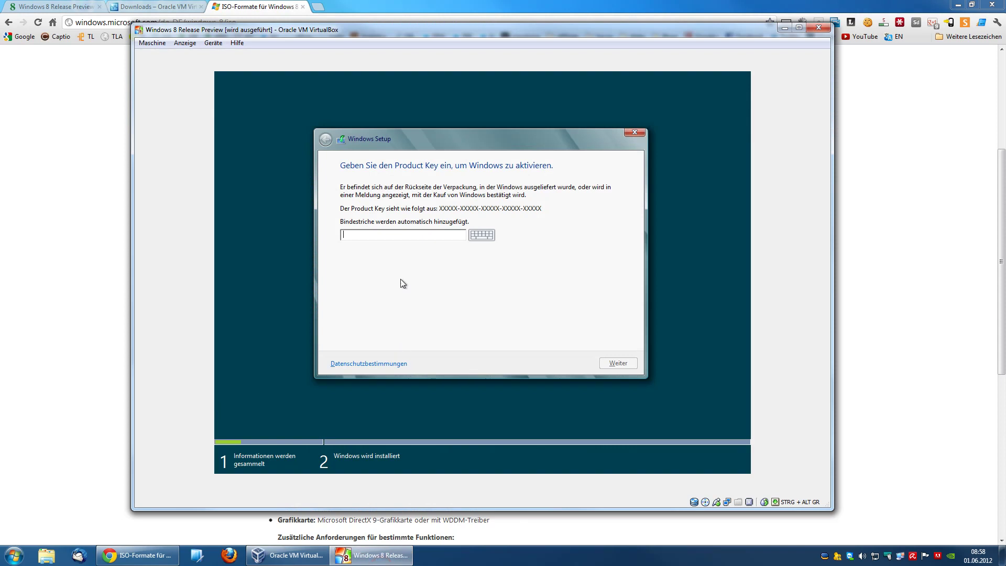
{"action": "right_click", "coordinate": [388, 235]}
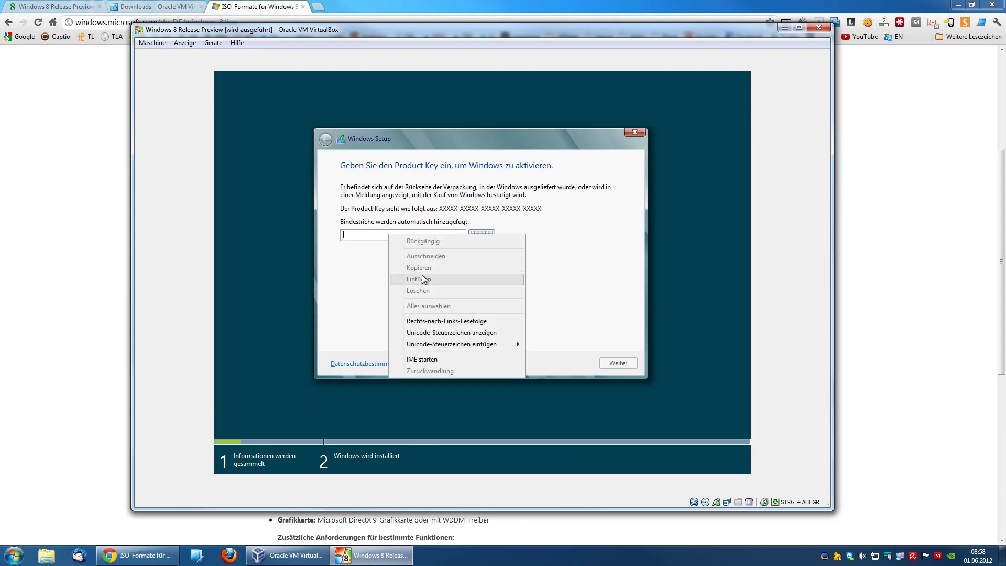
{"action": "left_click", "coordinate": [376, 237]}
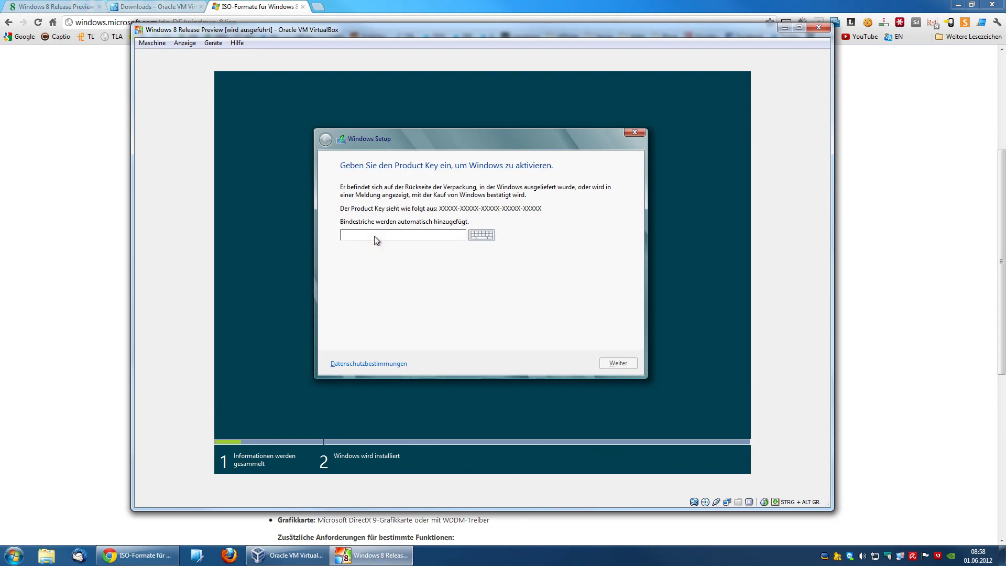
{"action": "left_click", "coordinate": [168, 555]}
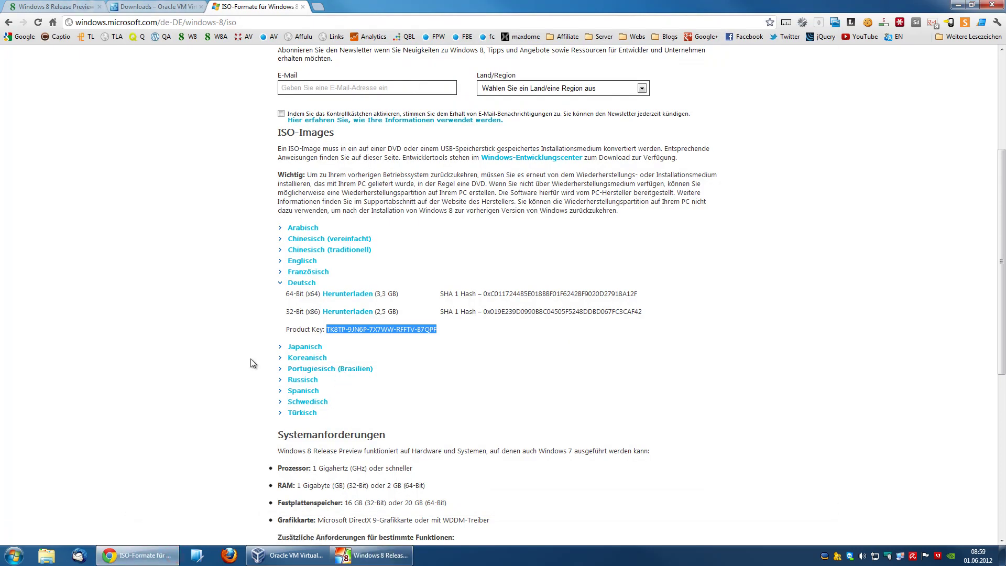
Step: Paste the copied product key into a new Notepad note, then bring the VM's Setup back in front
{"action": "left_click", "coordinate": [19, 544]}
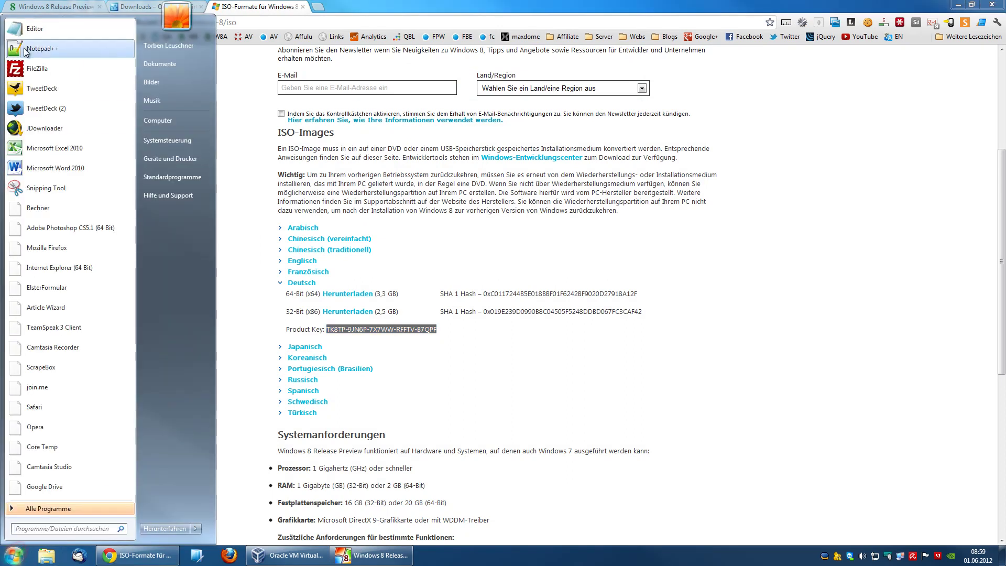
{"action": "left_click", "coordinate": [30, 32]}
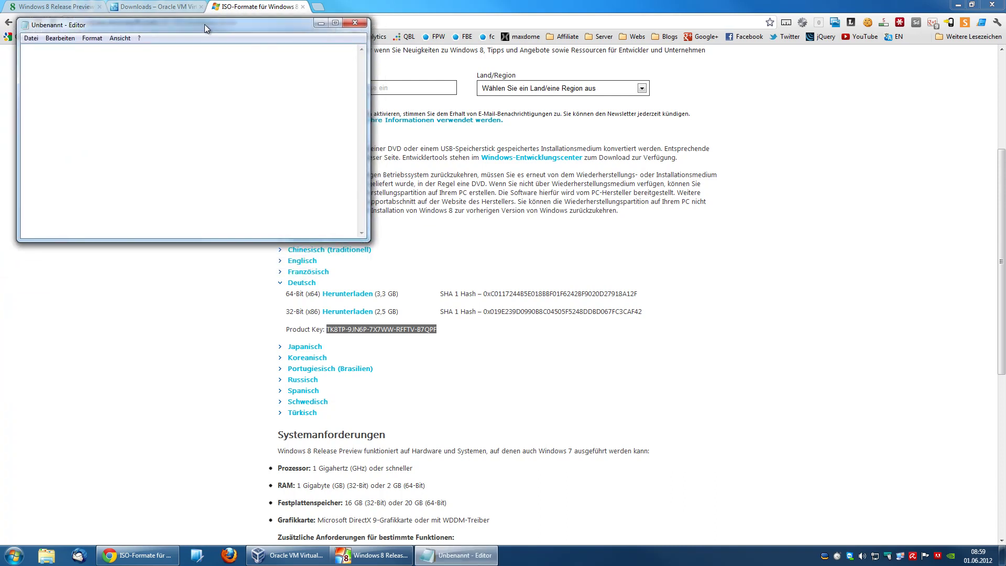
{"action": "key", "text": "ctrl+v"}
{"action": "left_click", "coordinate": [383, 554]}
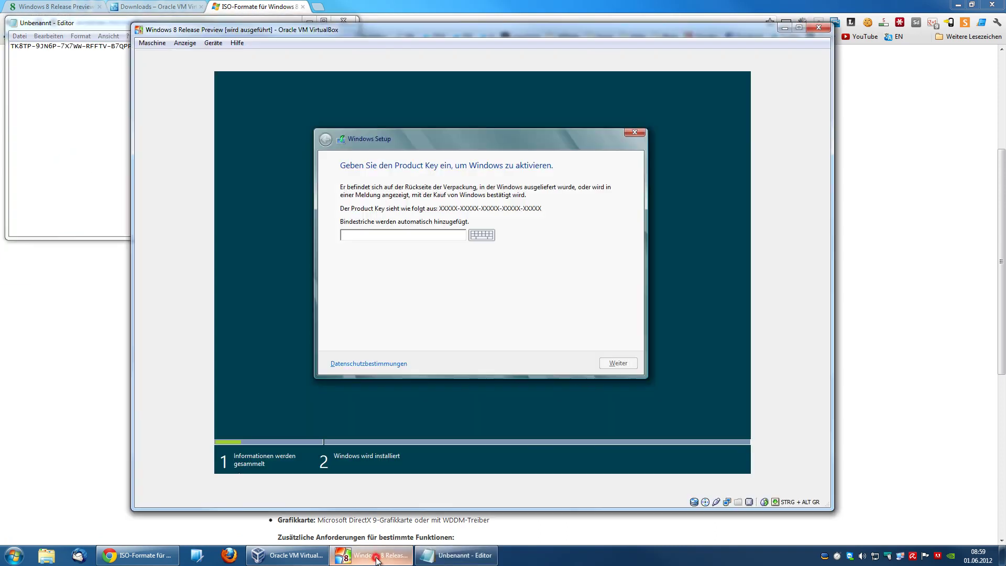
{"action": "left_click_drag", "start_coordinate": [264, 32], "coordinate": [256, 68]}
Step: Enter the Windows product key from Notepad, submit it, then close the Notepad note
{"action": "left_click", "coordinate": [348, 272]}
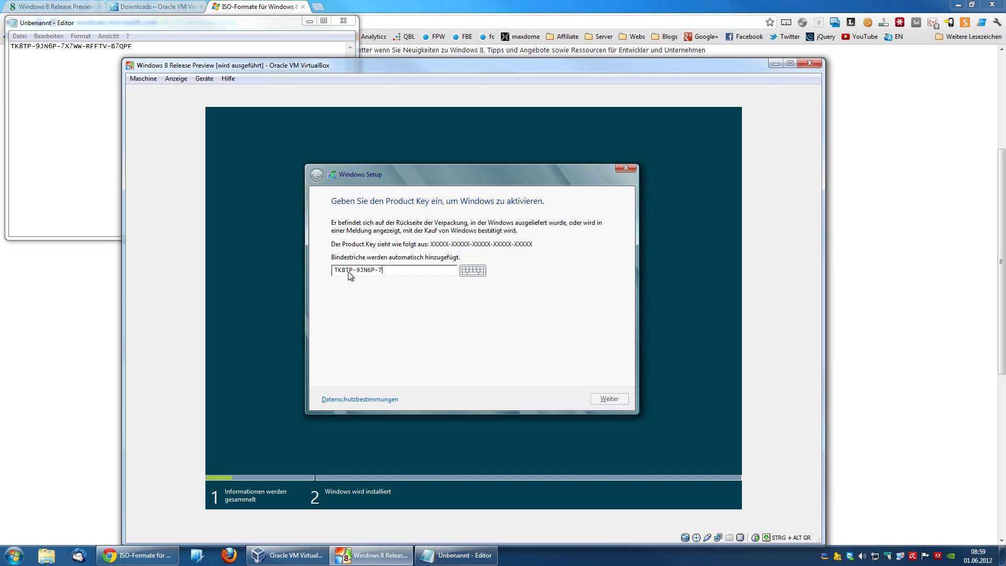
{"action": "type", "text": "X7WW-RFFTV-B7QPF"}
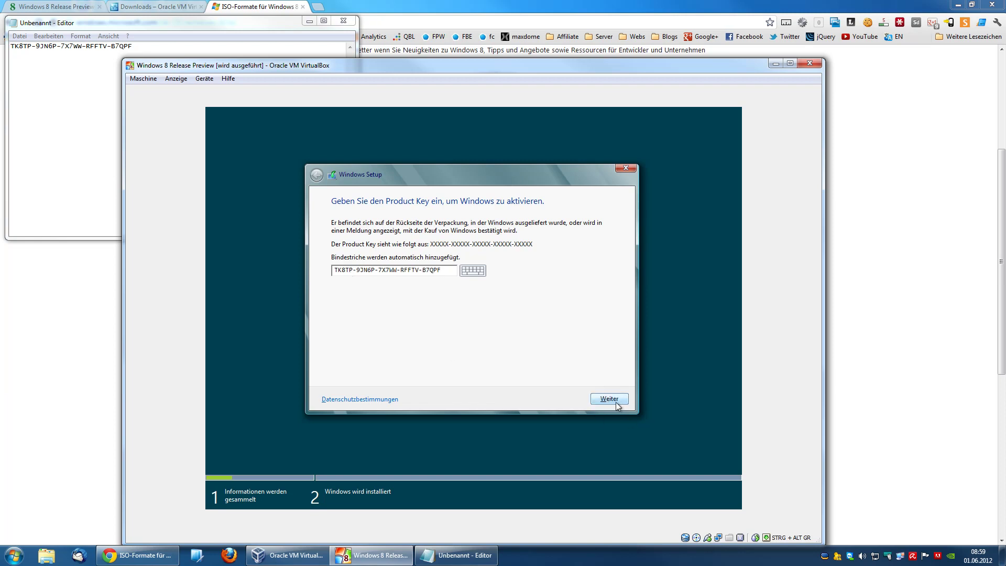
{"action": "left_click", "coordinate": [613, 401]}
{"action": "left_click", "coordinate": [350, 25]}
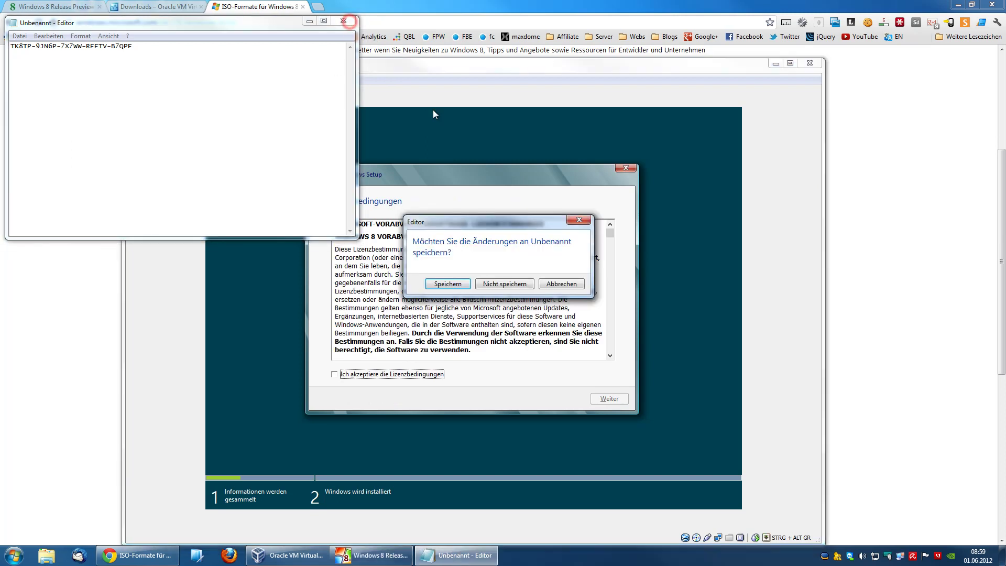
Step: Discard the note without saving, then accept the Windows 8 license terms and continue
{"action": "left_click", "coordinate": [504, 284]}
{"action": "left_click_drag", "start_coordinate": [425, 65], "coordinate": [421, 20]}
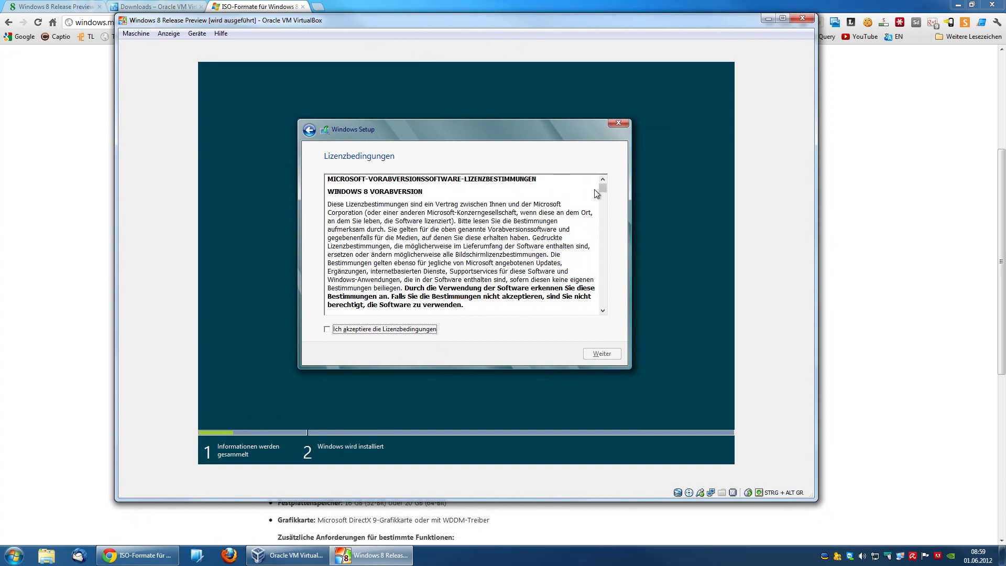
{"action": "left_click_drag", "start_coordinate": [603, 188], "coordinate": [603, 302]}
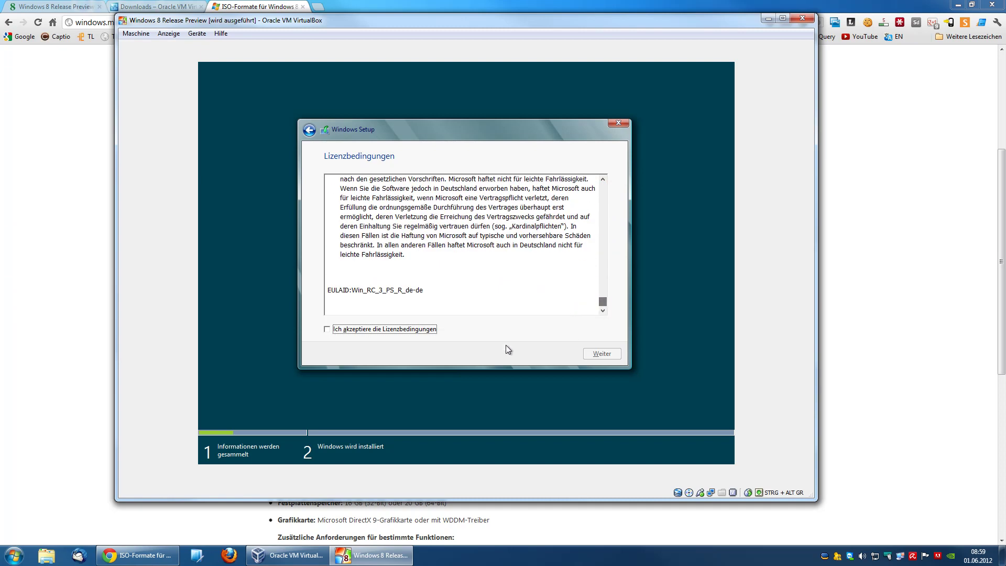
{"action": "left_click", "coordinate": [392, 329]}
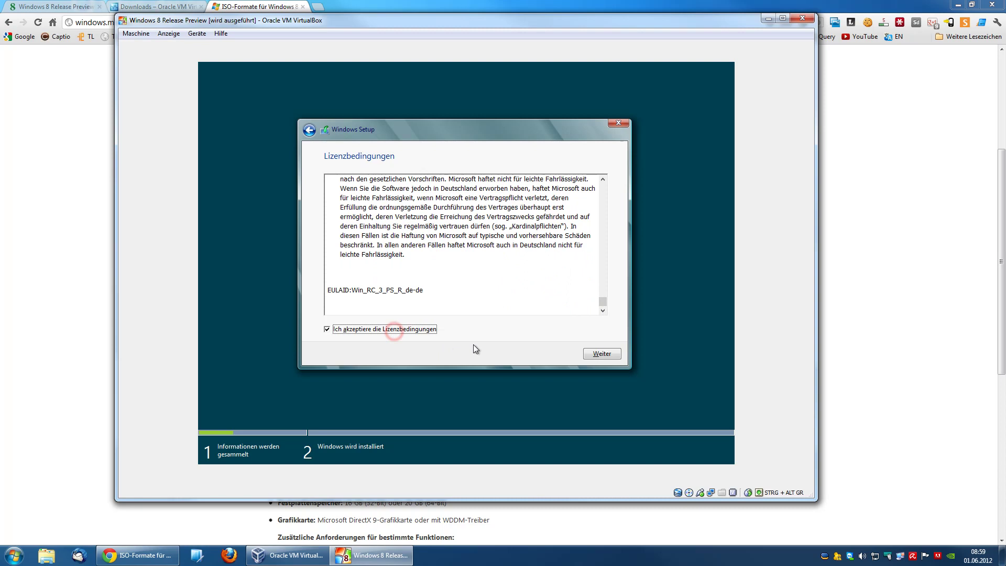
{"action": "left_click", "coordinate": [595, 358]}
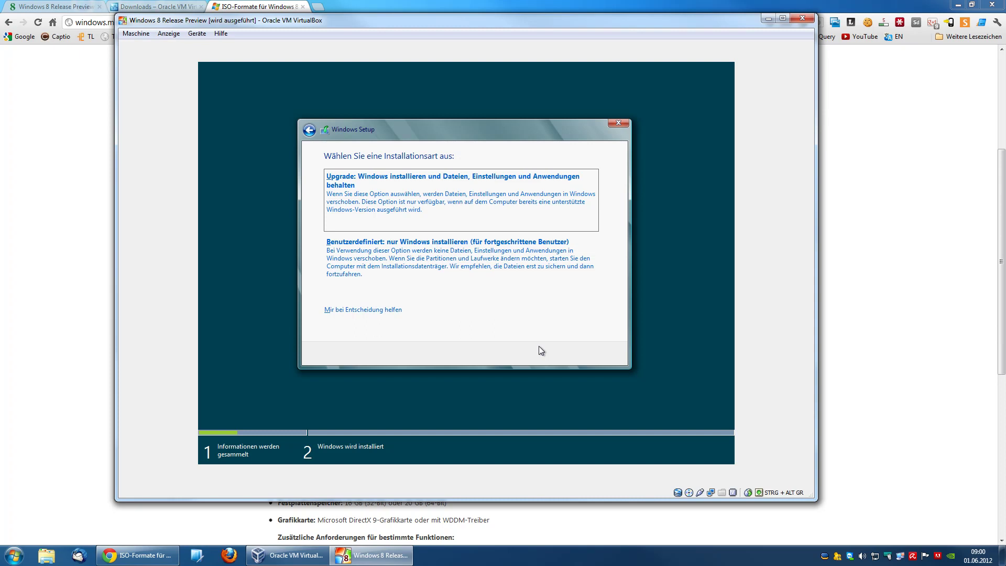
Step: Choose 'Benutzerdefiniert: nur Windows installieren' as the installation type
{"action": "left_click", "coordinate": [442, 266]}
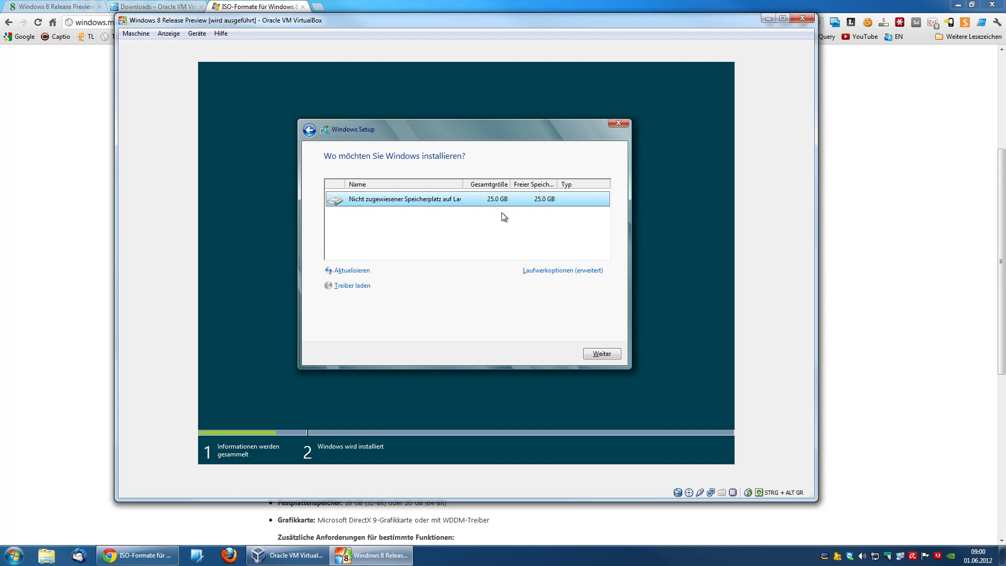
Step: Start installing Windows 8 onto the 25.0 GB unallocated disk space
{"action": "left_click", "coordinate": [609, 352]}
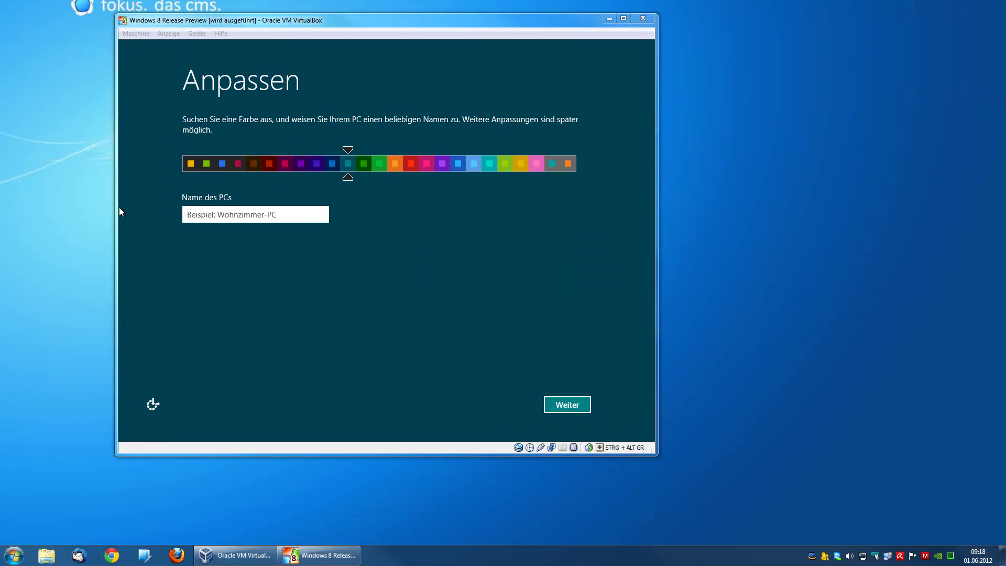
{"action": "left_click", "coordinate": [301, 337]}
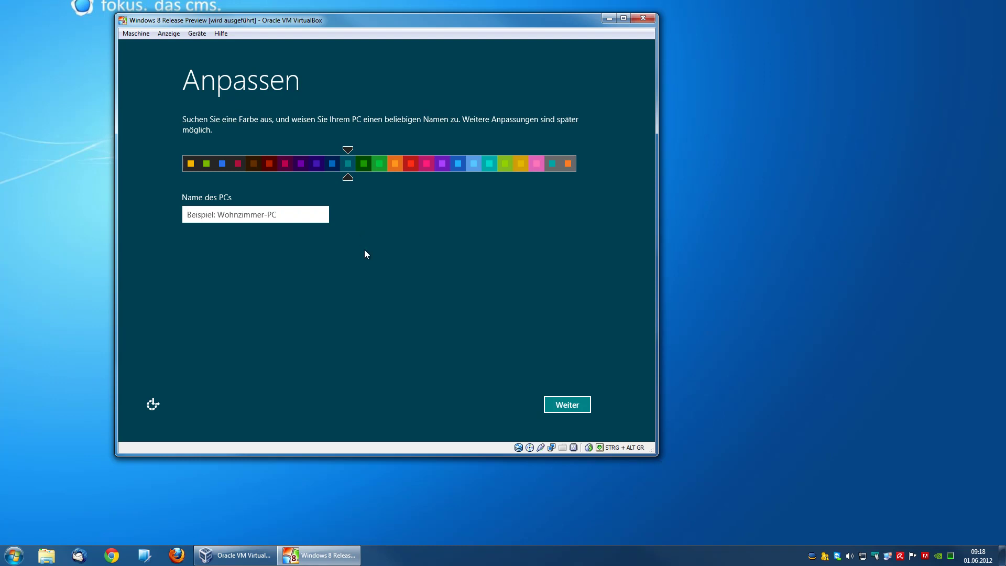
{"action": "left_click", "coordinate": [457, 164]}
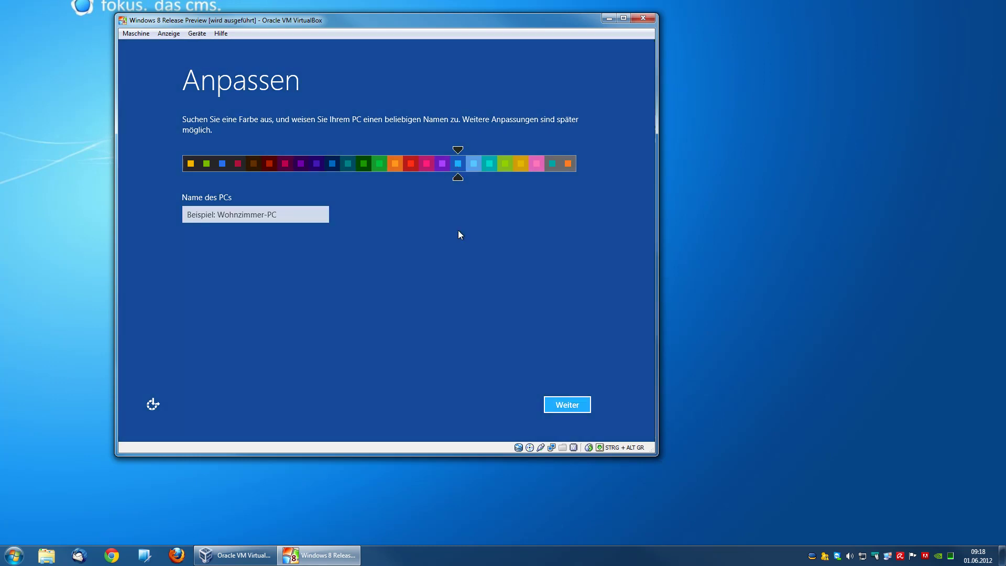
{"action": "left_click", "coordinate": [329, 167]}
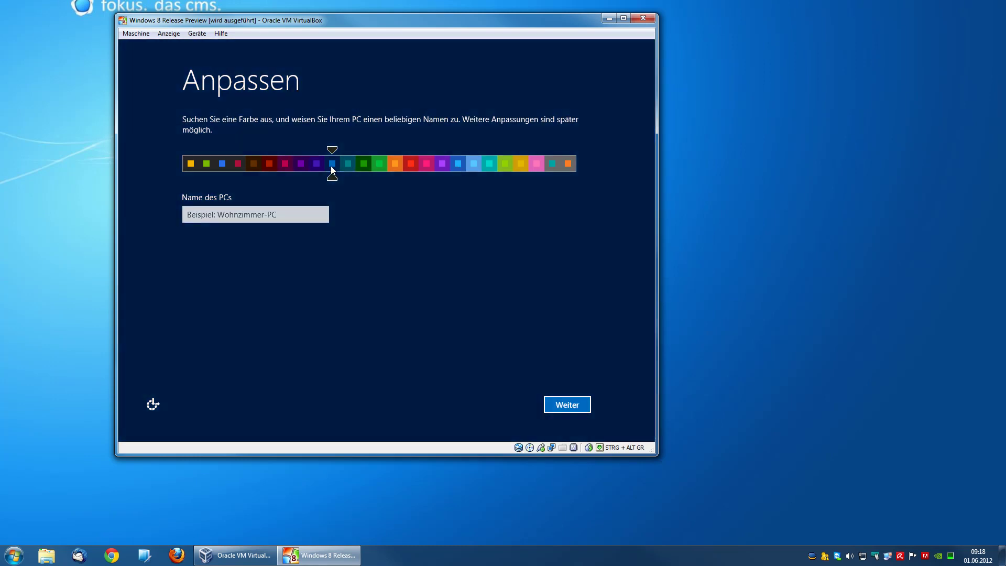
{"action": "left_click", "coordinate": [347, 166]}
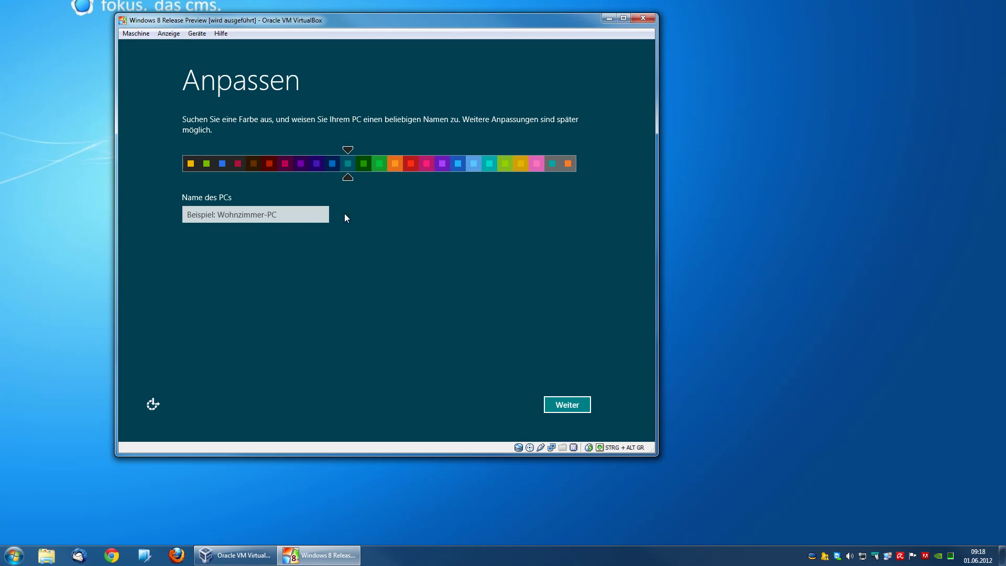
Step: Name the PC 'Windows8Test' and confirm the personalization page
{"action": "left_click", "coordinate": [293, 215]}
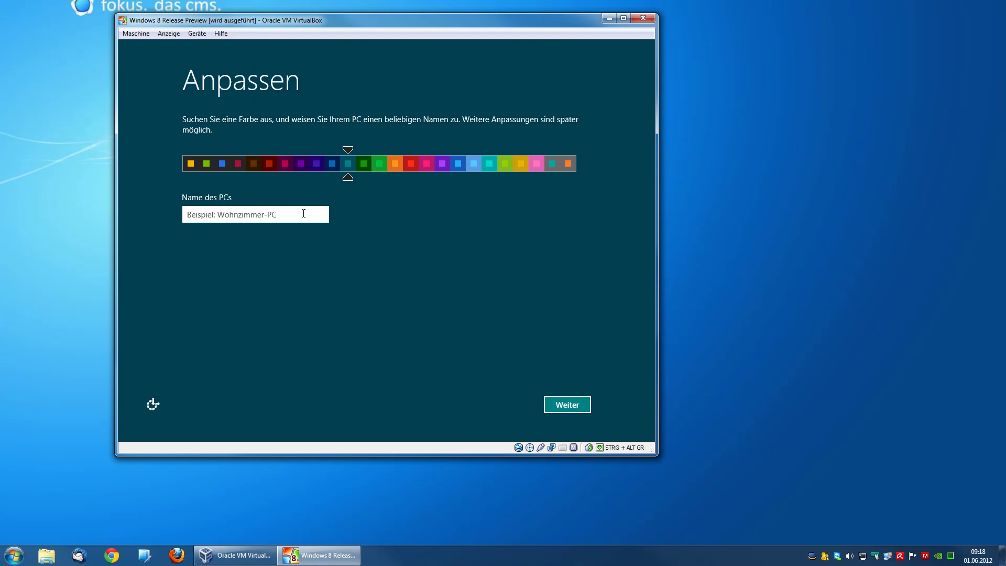
{"action": "type", "text": "Windows8"}
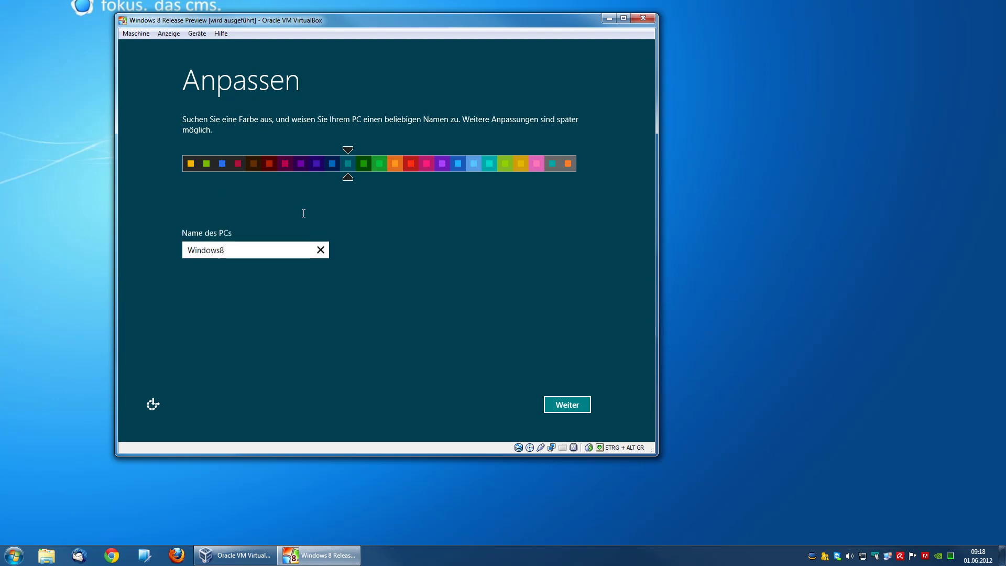
{"action": "type", "text": "T"}
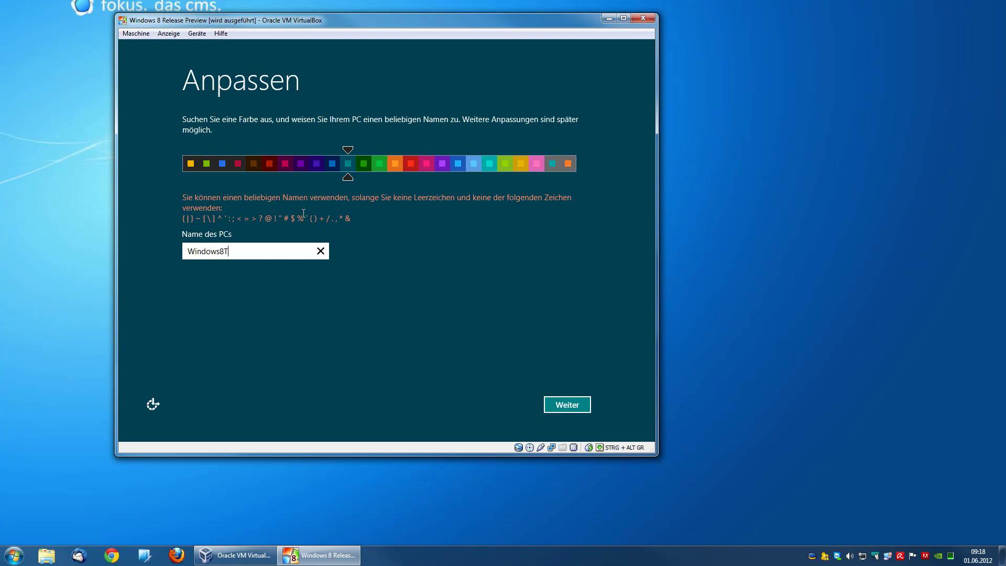
{"action": "type", "text": "est"}
{"action": "left_click", "coordinate": [558, 411]}
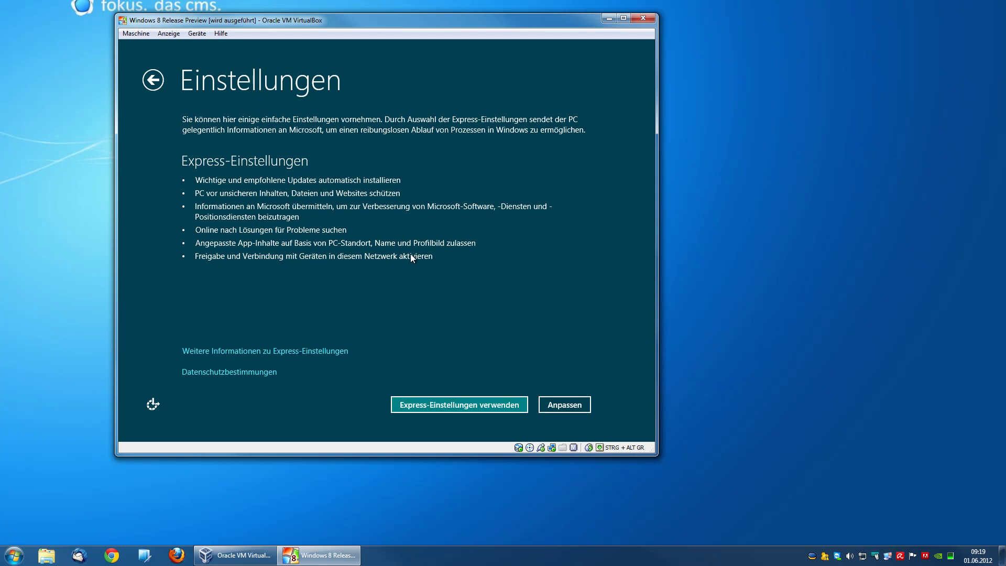
Step: Choose 'Express-Einstellungen verwenden' to accept the default settings
{"action": "left_click", "coordinate": [445, 403]}
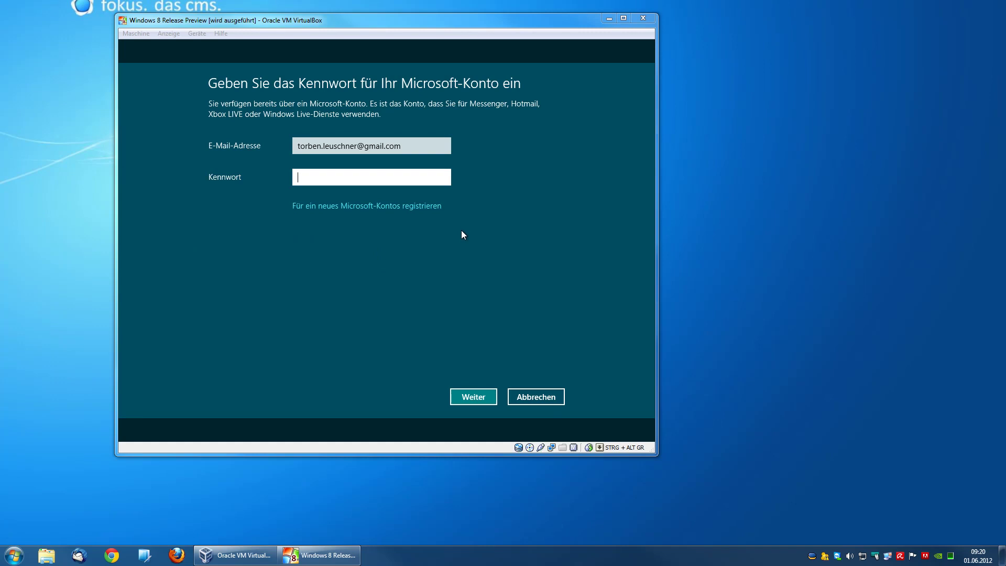
Step: Enter the Microsoft account password in the Kennwort field and submit it
{"action": "left_click", "coordinate": [365, 182]}
{"action": "type", "text": "••••••••"}
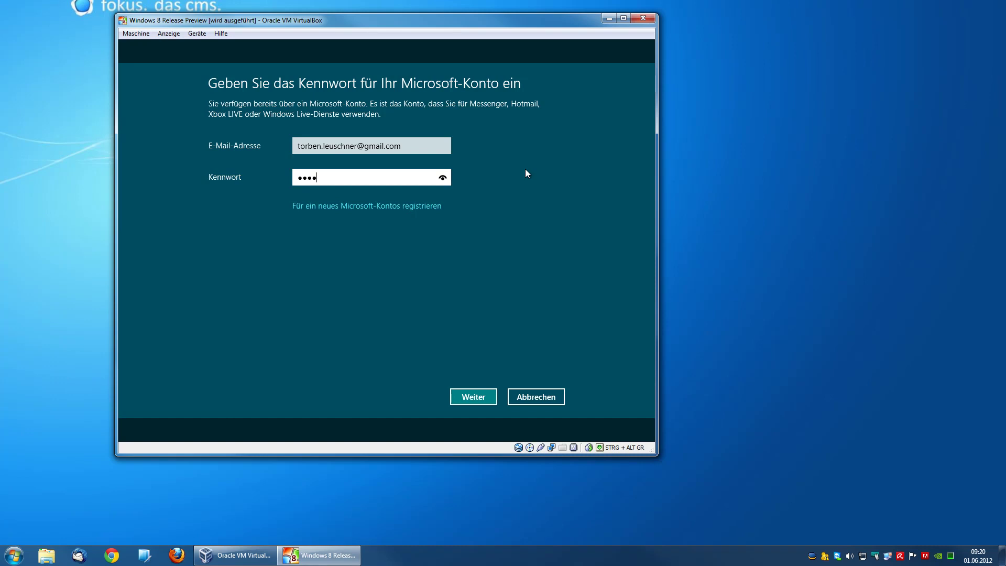
{"action": "left_click", "coordinate": [473, 397]}
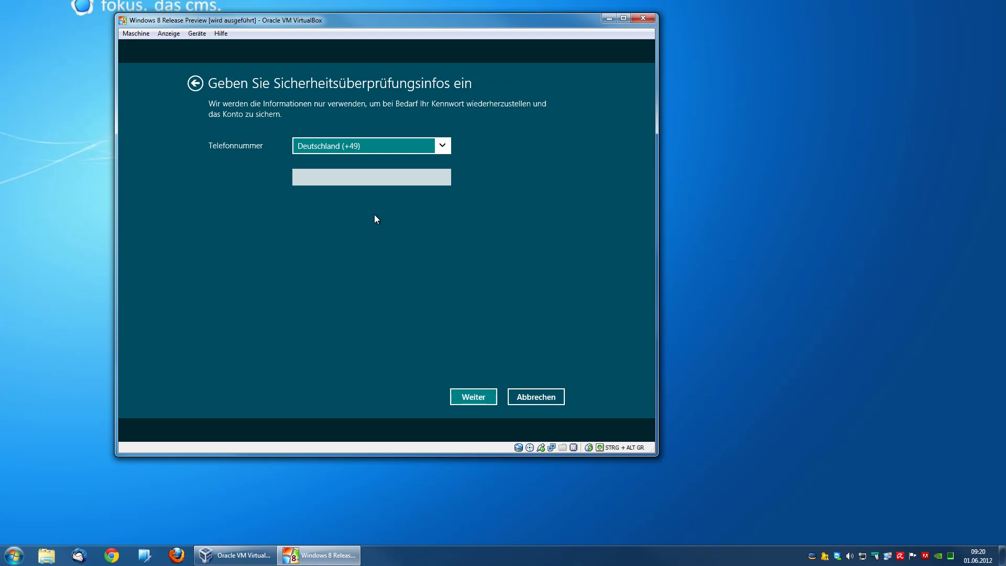
Step: Continue past the security info page and let setup finish to the Start screen
{"action": "left_click", "coordinate": [474, 399]}
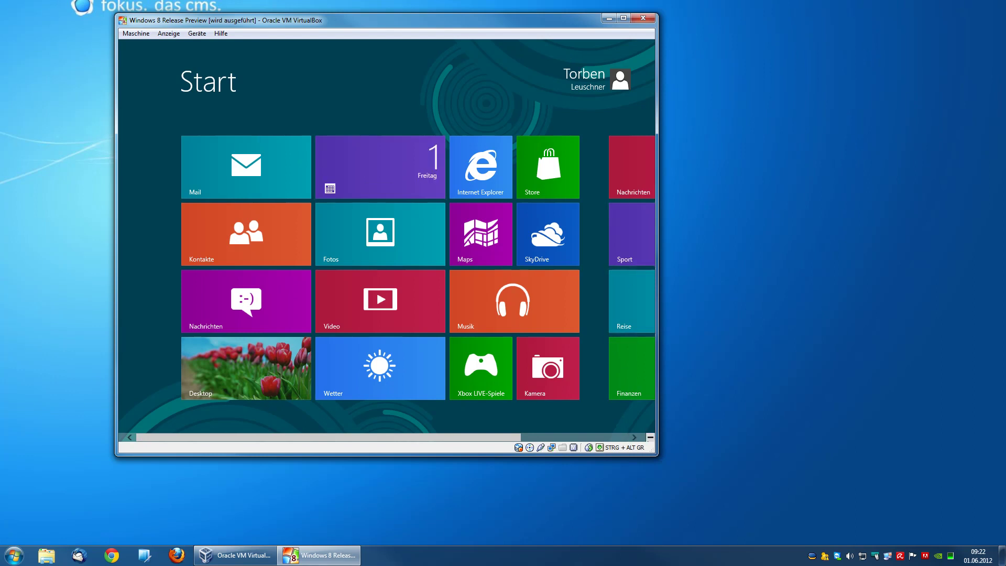
{"action": "mouse_move", "coordinate": [655, 40]}
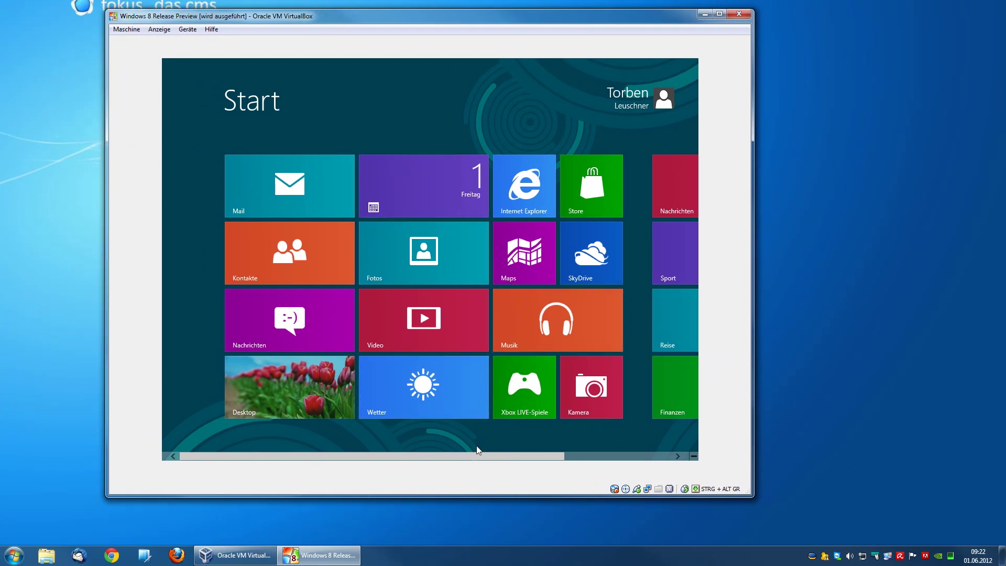
{"action": "left_click_drag", "start_coordinate": [479, 456], "coordinate": [601, 456]}
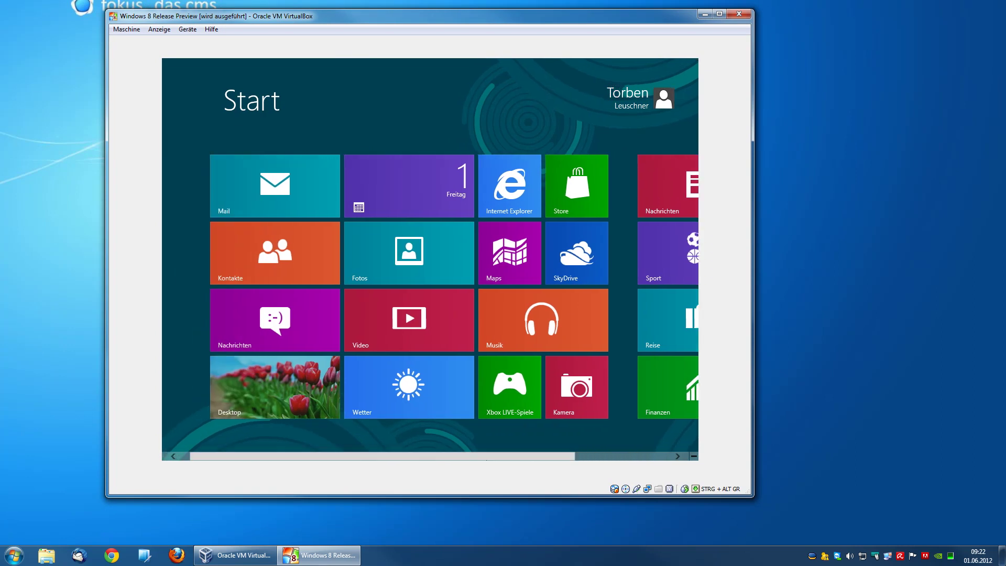
{"action": "left_click_drag", "start_coordinate": [495, 459], "coordinate": [632, 458]}
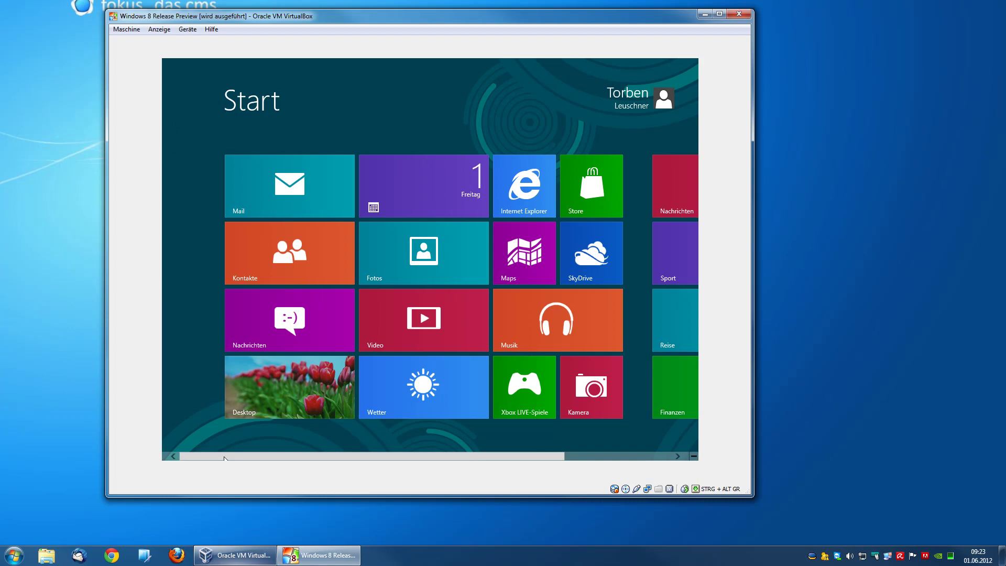
{"action": "key", "text": "alt+Tab"}
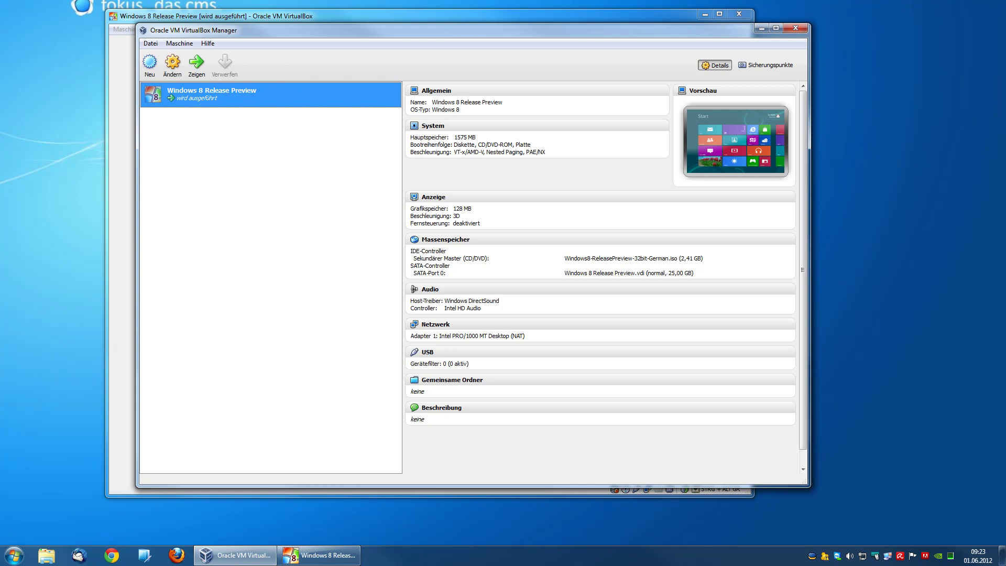
{"action": "left_click", "coordinate": [319, 555]}
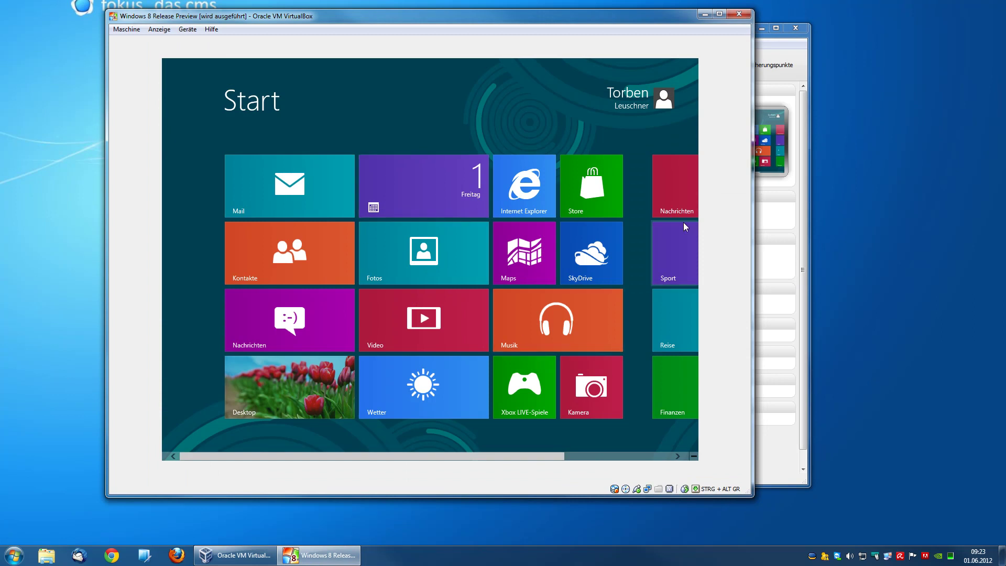